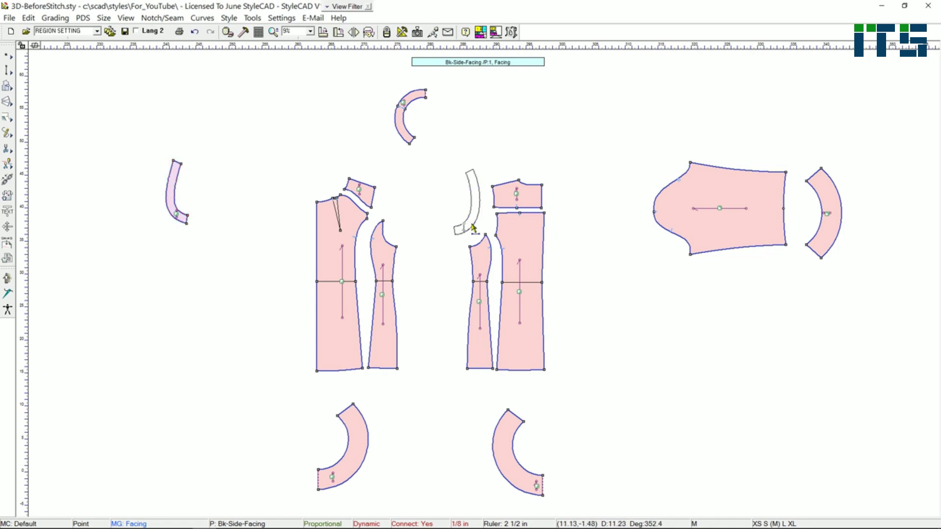
- Select the front and back side facings, exclude them from 3D, and confirm the exclusion
drag(130, 120, 258, 256)
right_click(173, 201)
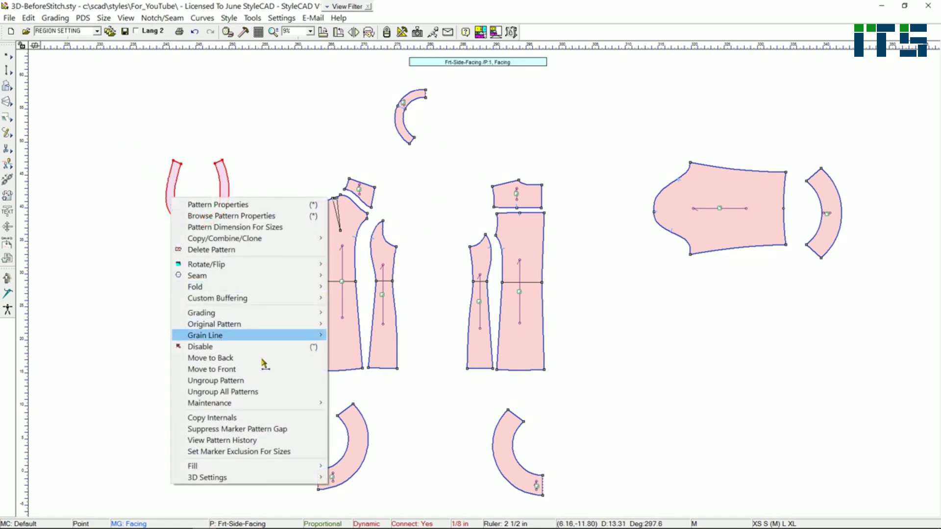
mouse_move(230, 478)
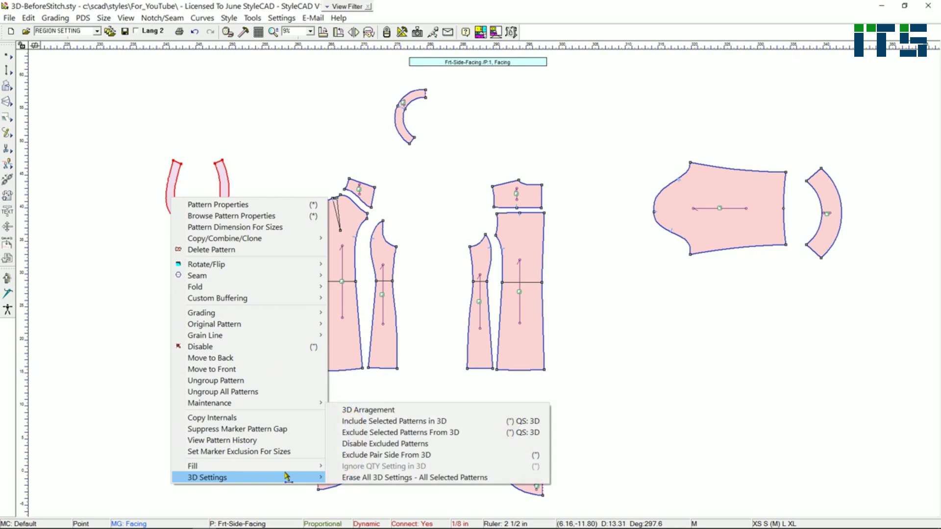
click(377, 433)
click(447, 297)
- Include all the other selected patterns in 3D and move the two excluded side facings farther away from the garment pieces
right_click(517, 236)
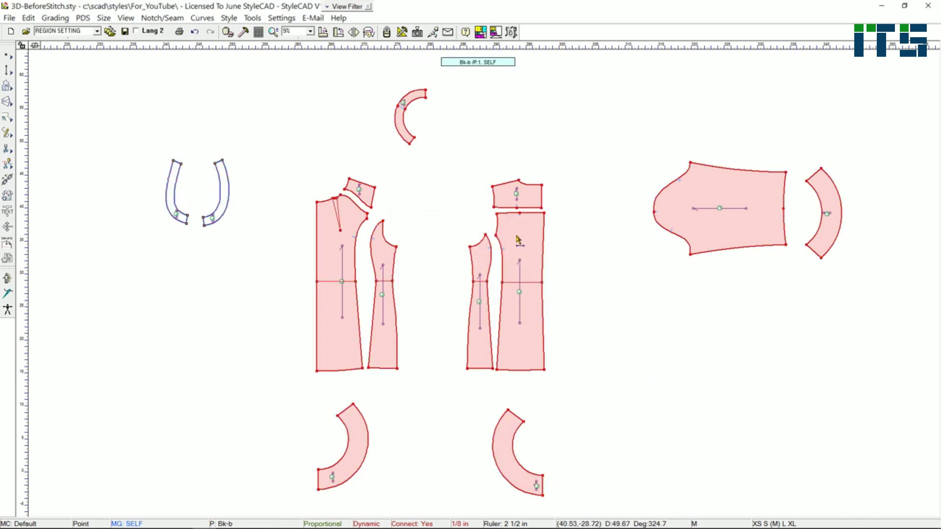
mouse_move(601, 516)
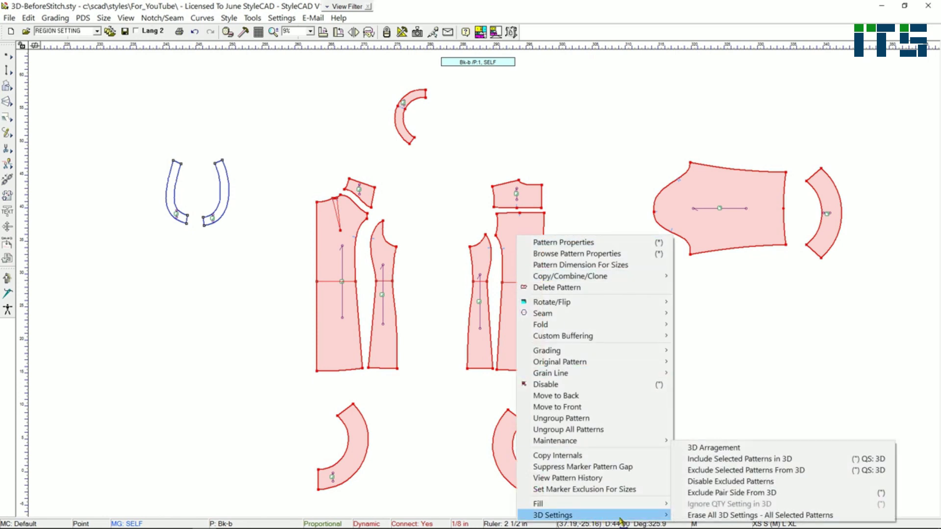
click(701, 459)
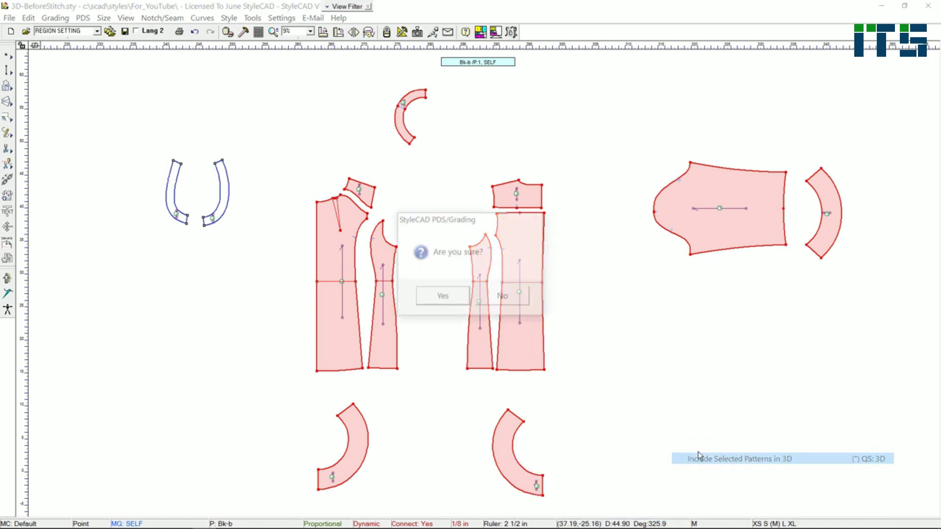
click(441, 296)
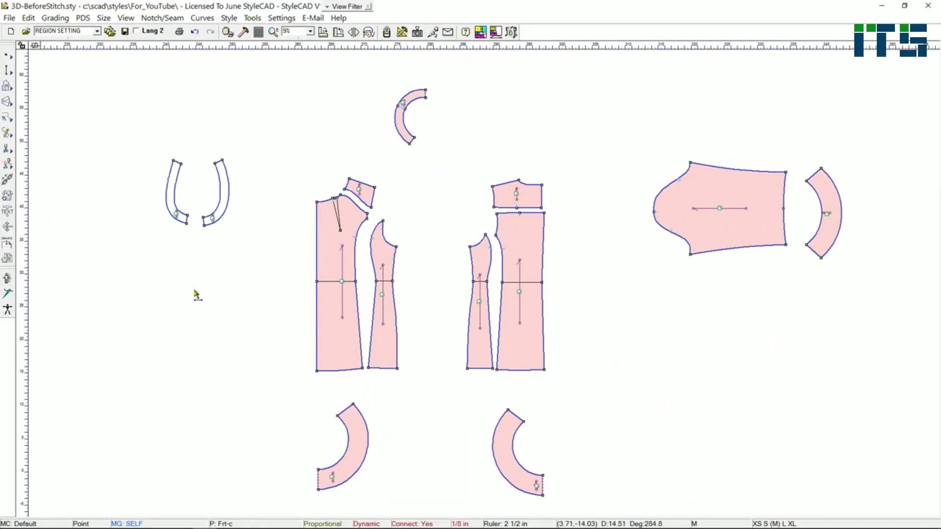
drag(151, 147, 69, 125)
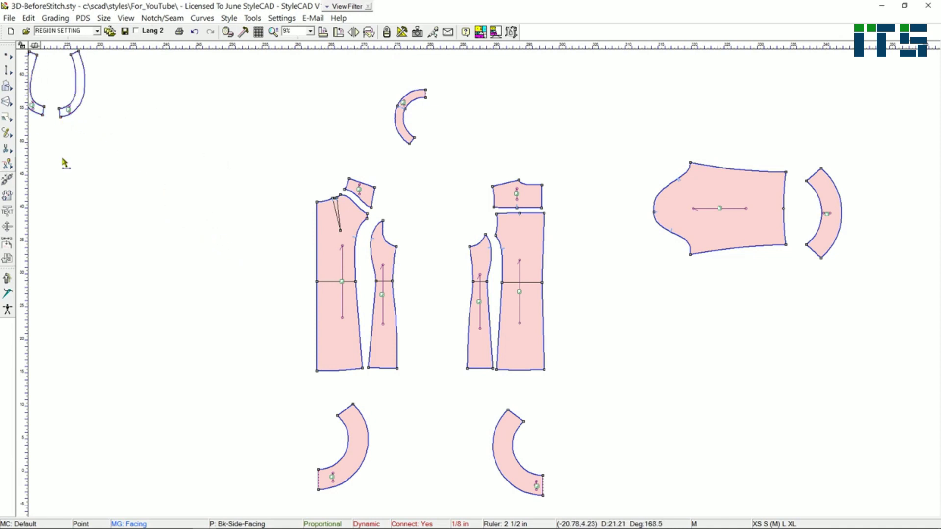
- Mark the two dart legs on the front panel as 3D internal lines
click(34, 191)
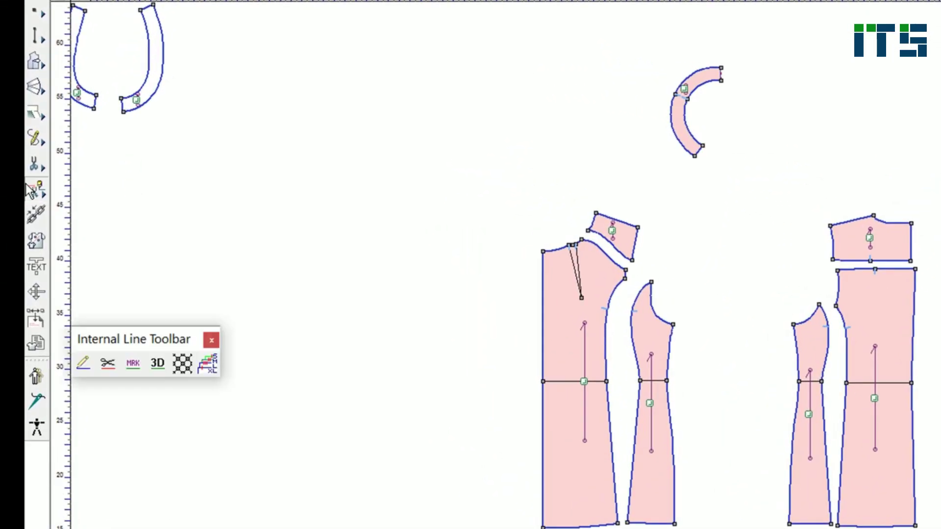
click(158, 364)
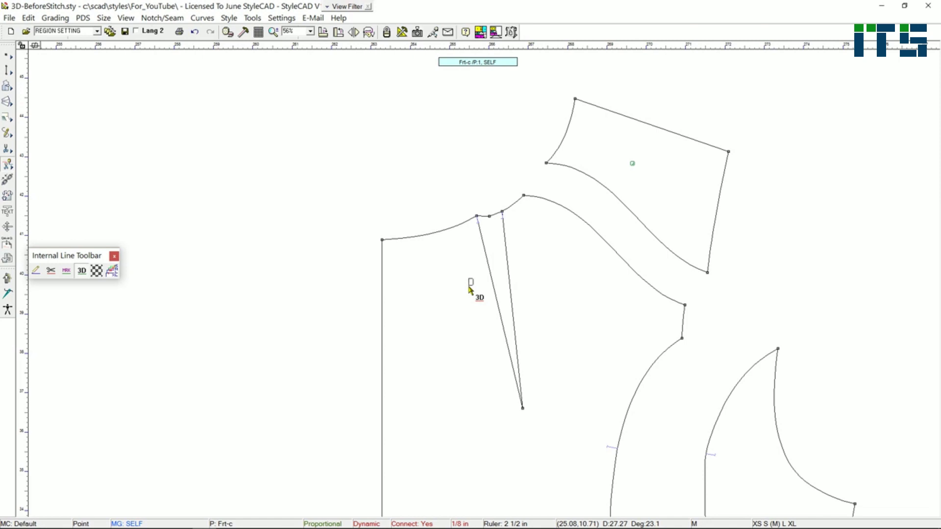
drag(466, 269, 553, 308)
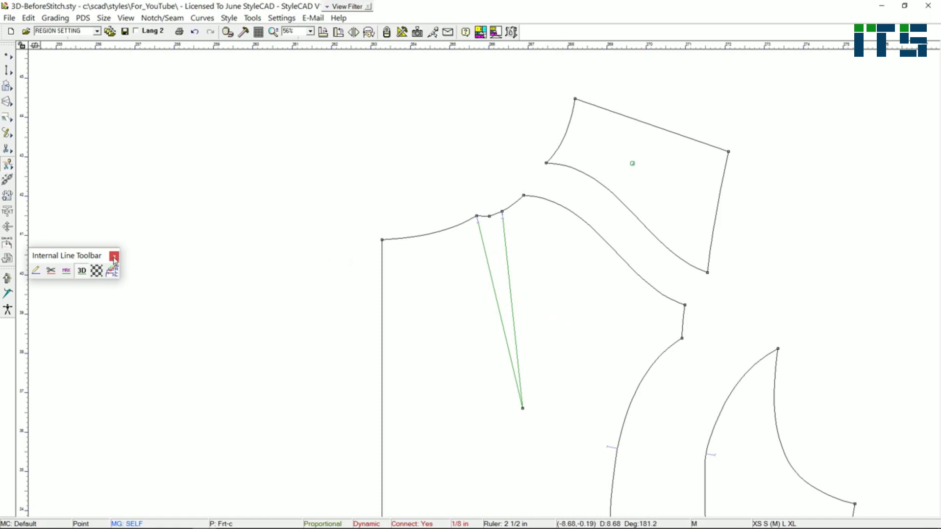
- Stitch the upper and lower center front seams, the front panel to its side panel, and the front yoke to the front panel
scroll(464, 269, down, 3)
scroll(624, 346, down, 3)
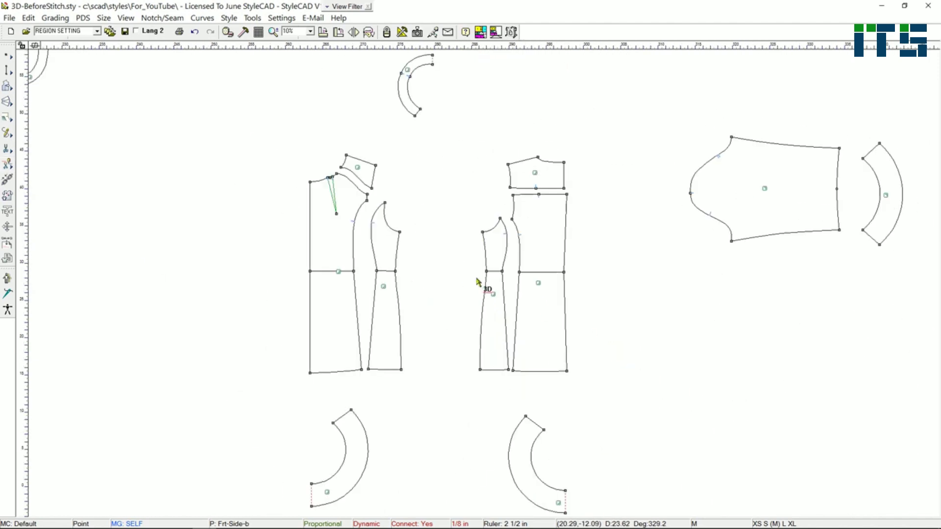
middle_drag(470, 283, 435, 288)
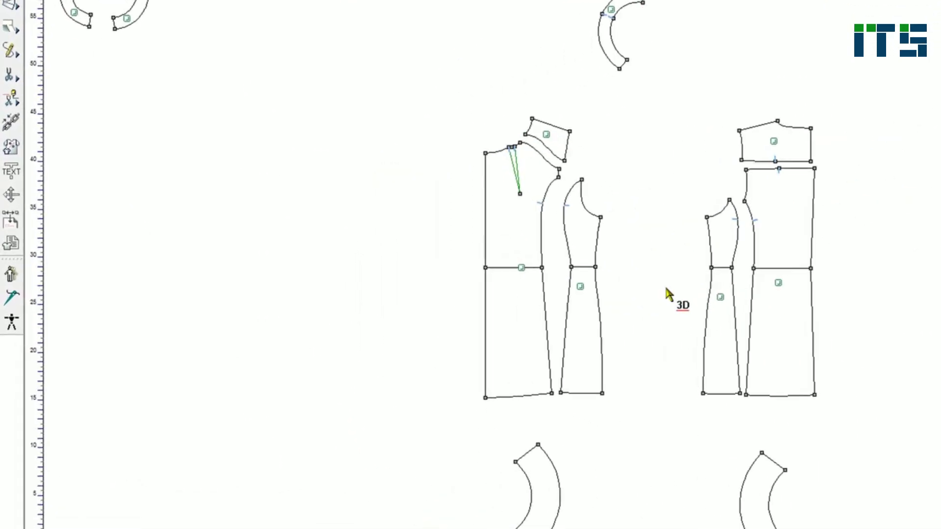
click(13, 310)
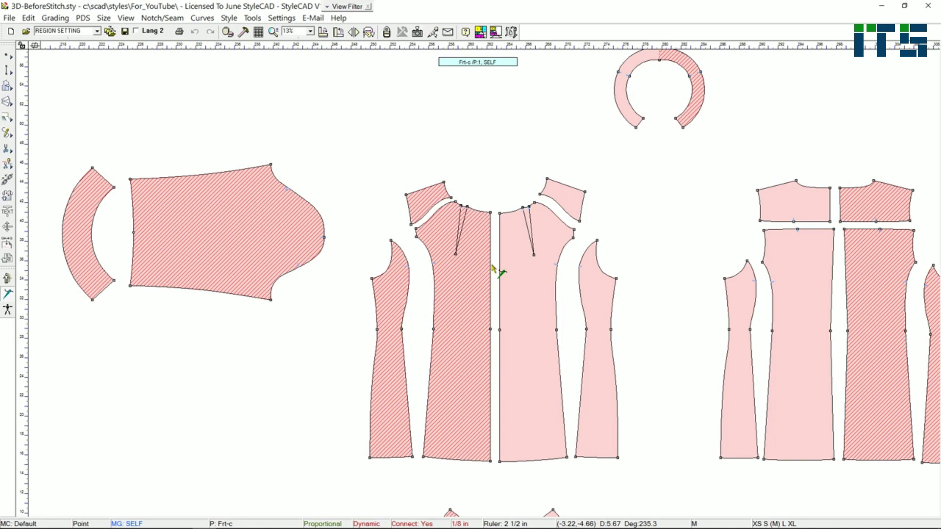
click(491, 268)
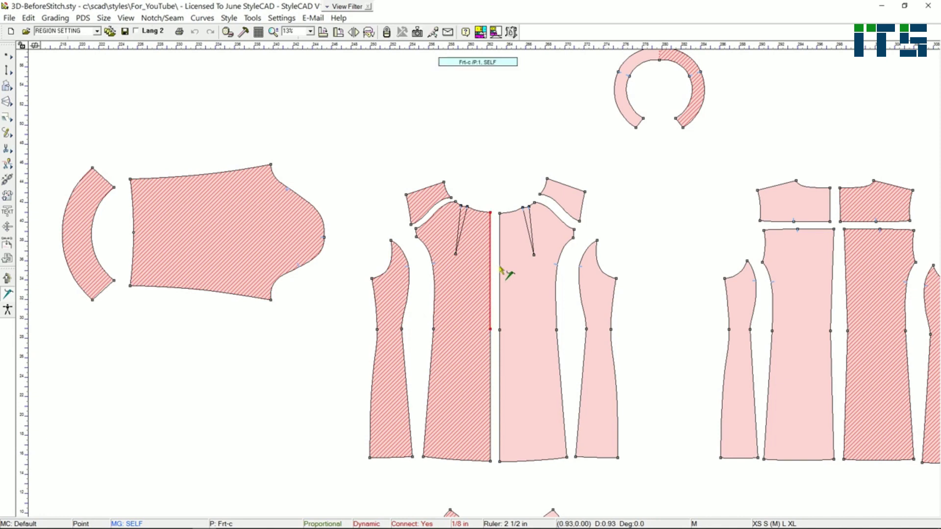
click(492, 368)
click(569, 277)
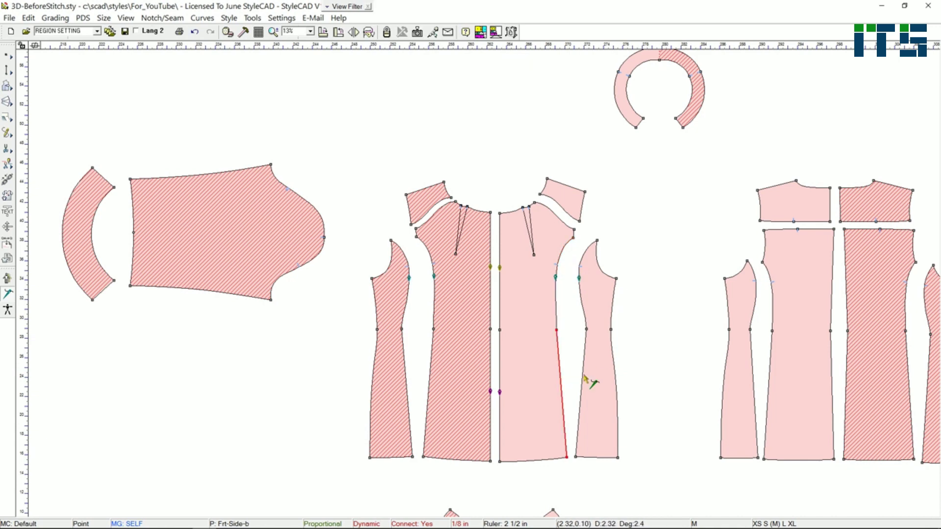
click(563, 212)
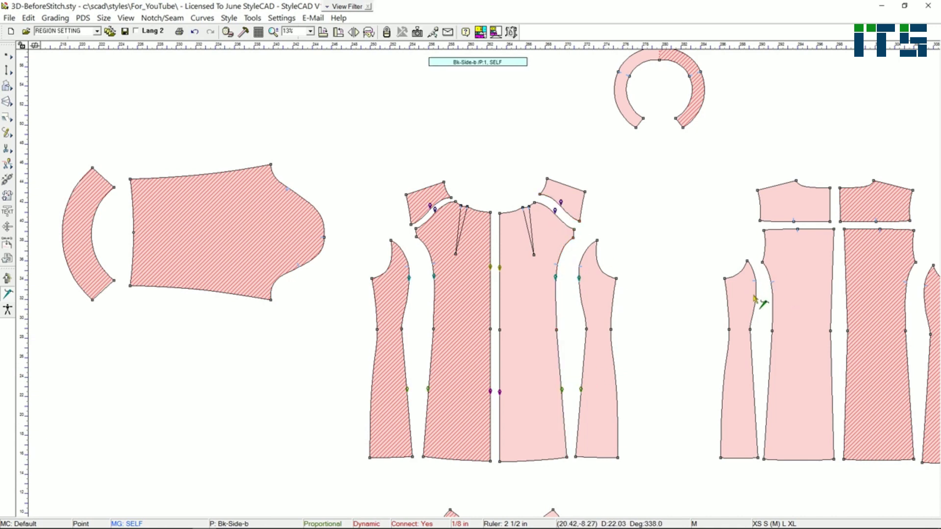
- Stitch the back panel to the back side panel and join the two back panels along the upper and lower center back
click(773, 309)
click(770, 372)
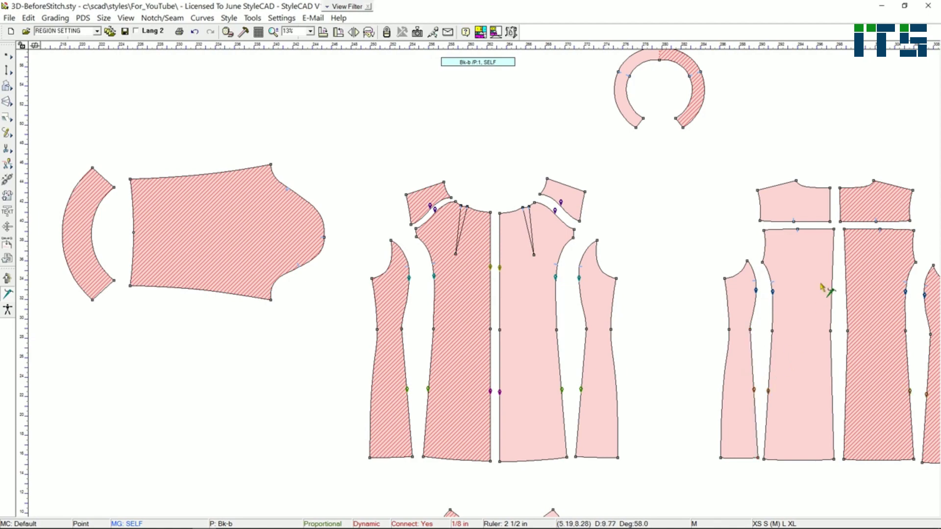
click(834, 283)
click(846, 292)
click(834, 378)
click(846, 380)
- Stitch the two back yokes together at the center back and join the back yoke to the back panel
click(832, 214)
click(840, 216)
click(813, 221)
click(804, 230)
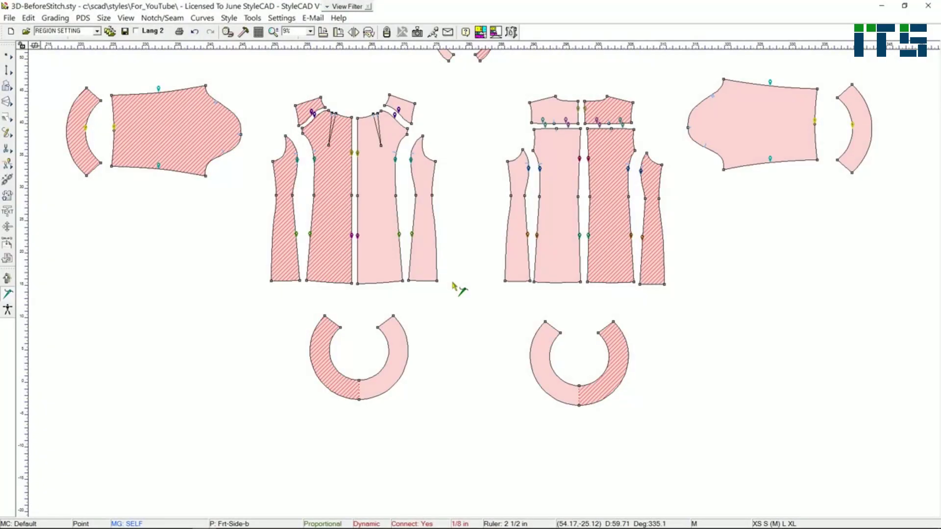
- Stitch the hems of the front and front side panels to the inner edge of the front hem ruffle
click(388, 282)
click(425, 281)
click(388, 358)
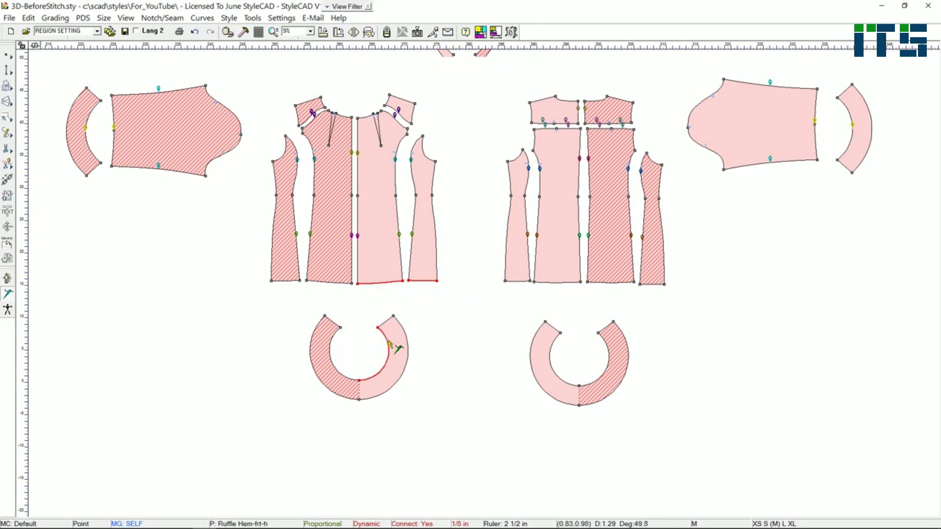
click(358, 284)
click(361, 381)
click(393, 316)
click(425, 280)
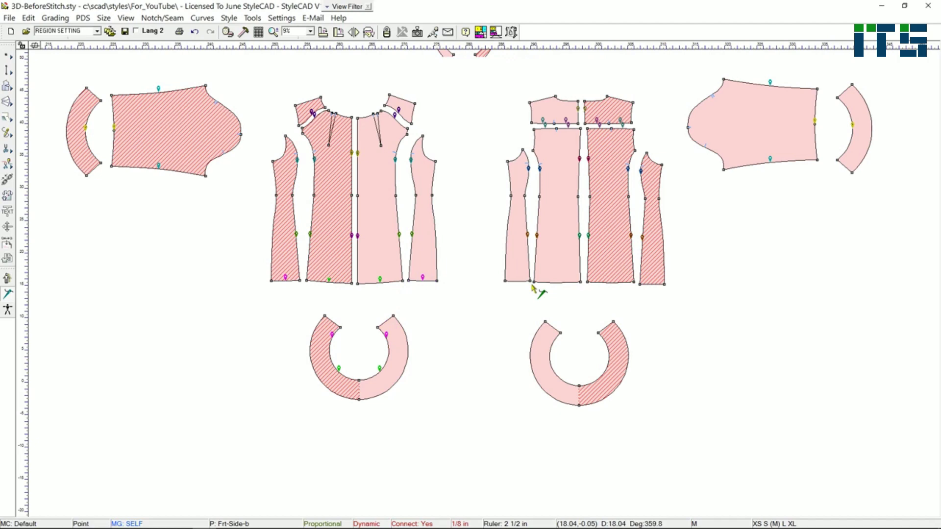
- Stitch the hems of the back and back side panels to the inner edge of the back hem ruffle
click(557, 282)
click(519, 281)
click(551, 359)
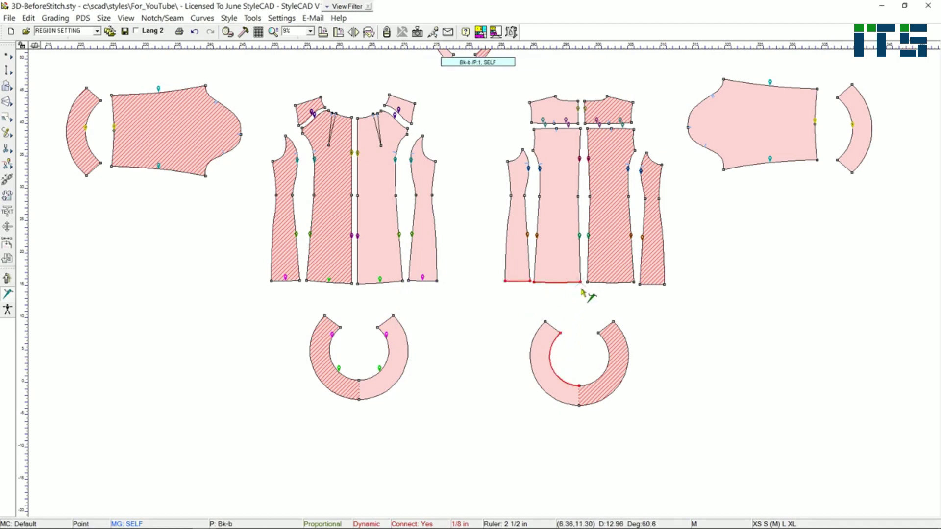
click(580, 386)
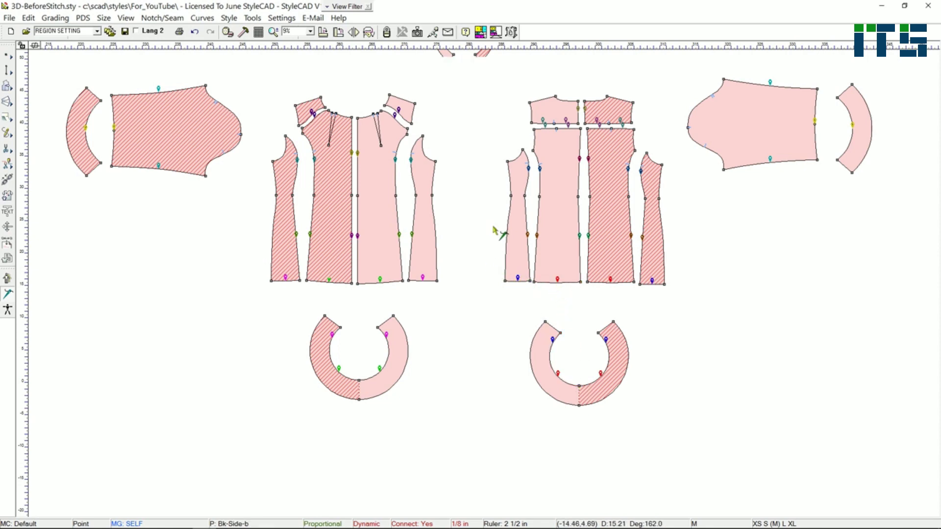
- Stitch the front half of the sleeve cap to the armhole edges of the front side panel, front panel and front yoke
scroll(496, 231, up, 1)
click(346, 270)
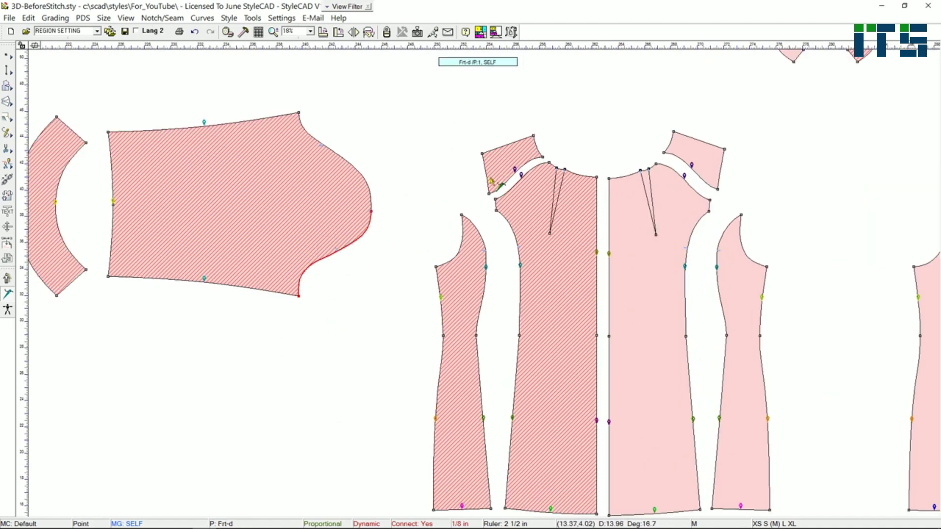
click(464, 264)
click(484, 155)
click(373, 216)
click(344, 246)
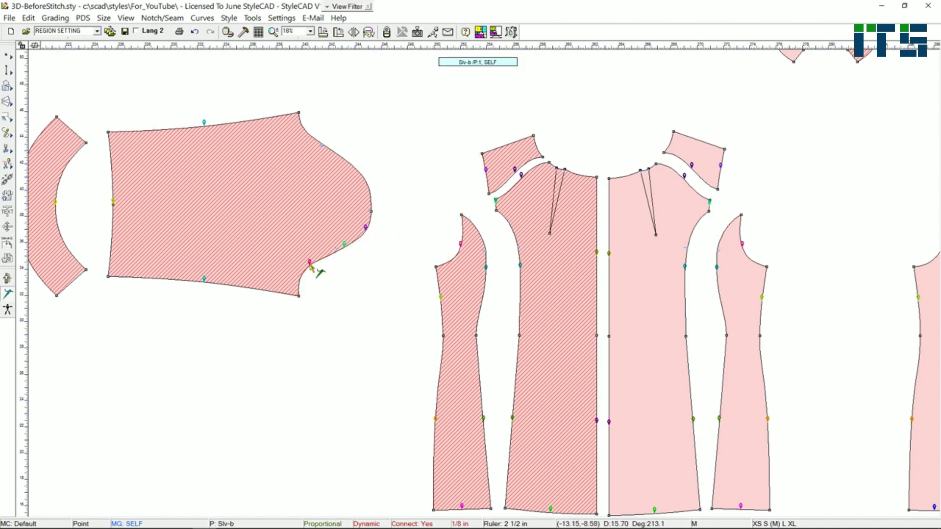
- Stitch the back yoke, back panel and back side panel armhole edges to the back half of the sleeve cap
scroll(489, 238, down, 2)
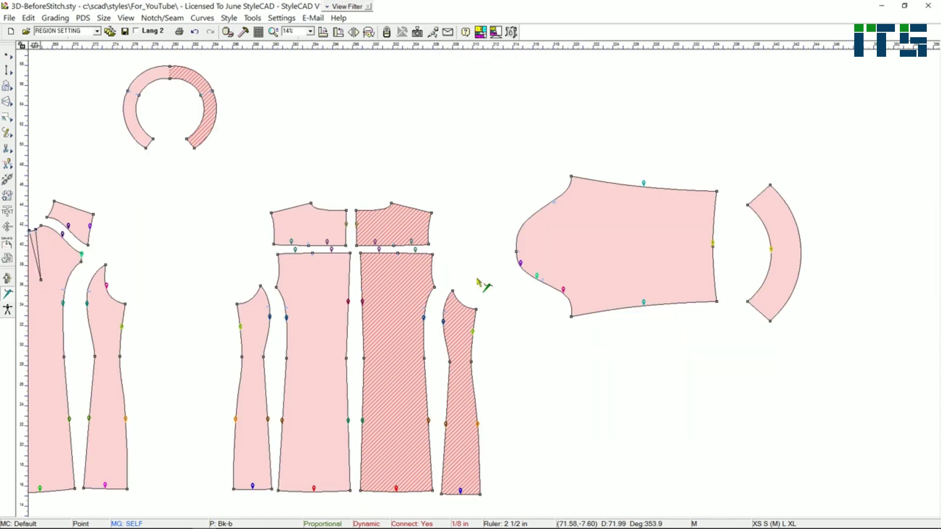
scroll(483, 280, up, 2)
click(430, 229)
click(433, 271)
click(463, 302)
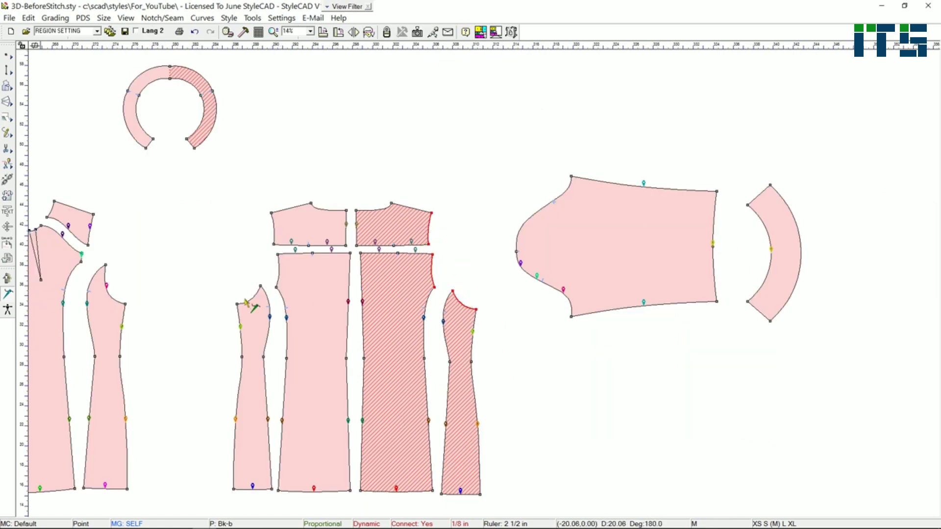
scroll(484, 279, down, 1)
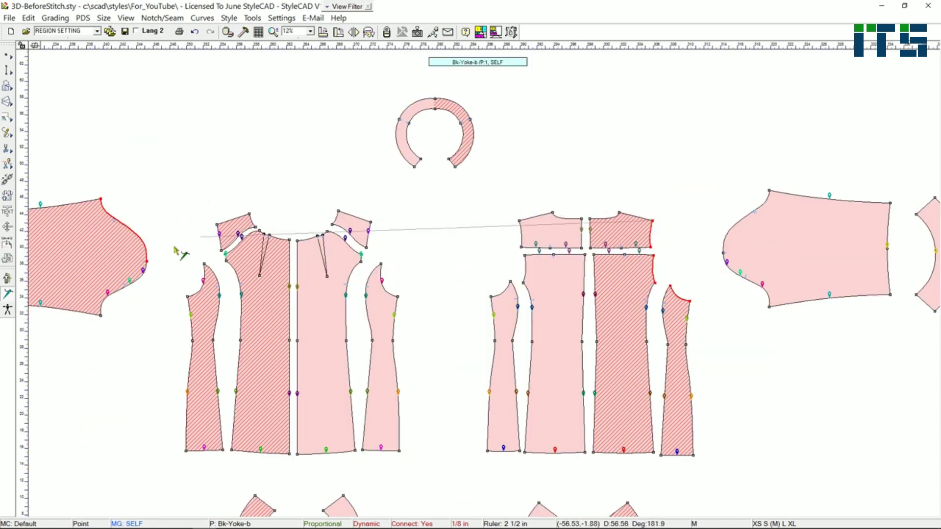
click(146, 265)
- Stitch the back section of the collar's inner edge to the back yoke neckline
scroll(478, 280, up, 1)
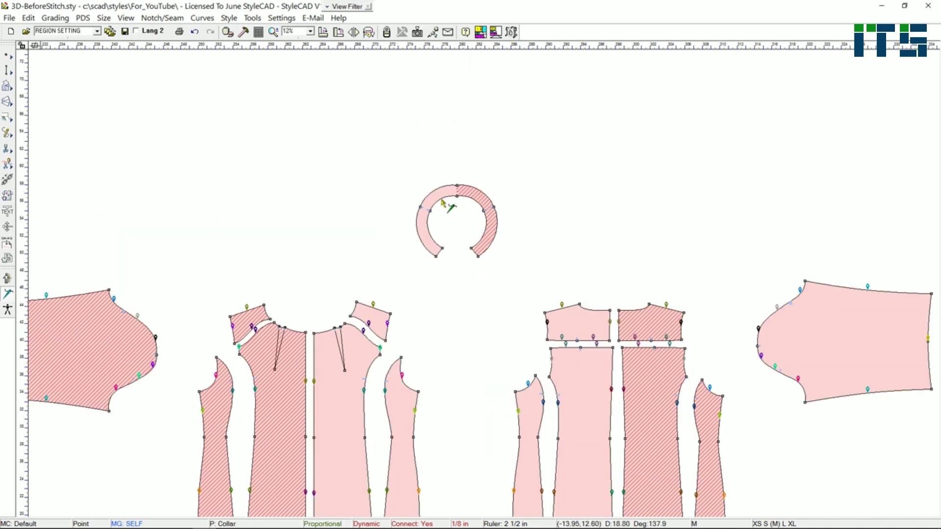
click(642, 321)
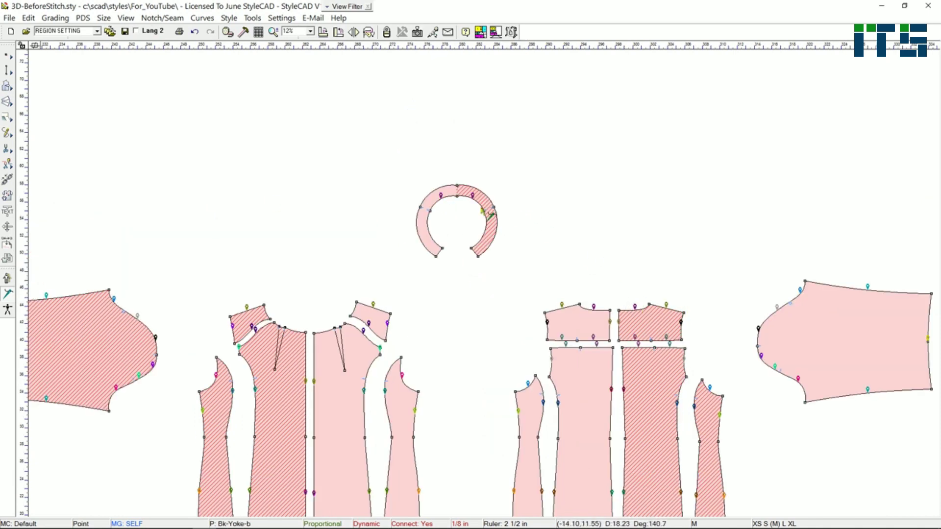
right_click(441, 199)
key(Up)
key(Return)
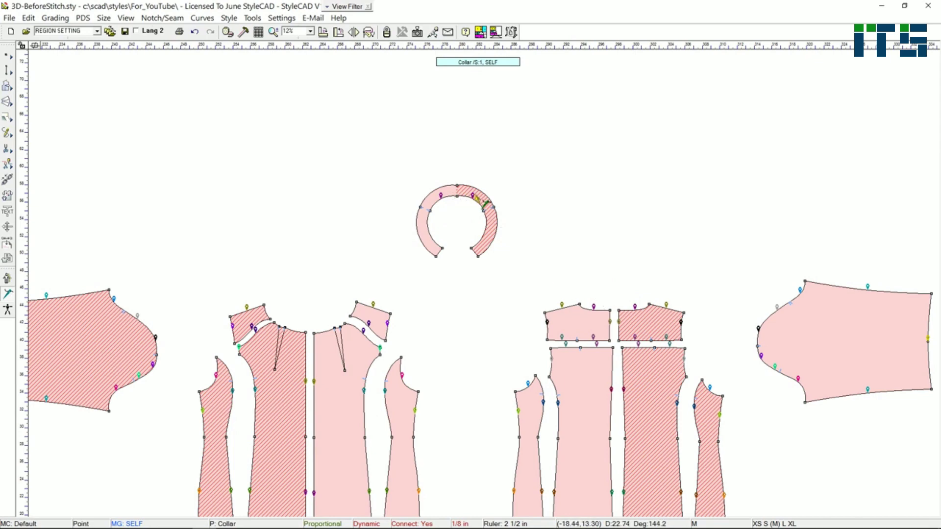
- Stitch the front section of the collar's inner edge to the necklines of the front yoke and front panel
scroll(480, 288, up, 2)
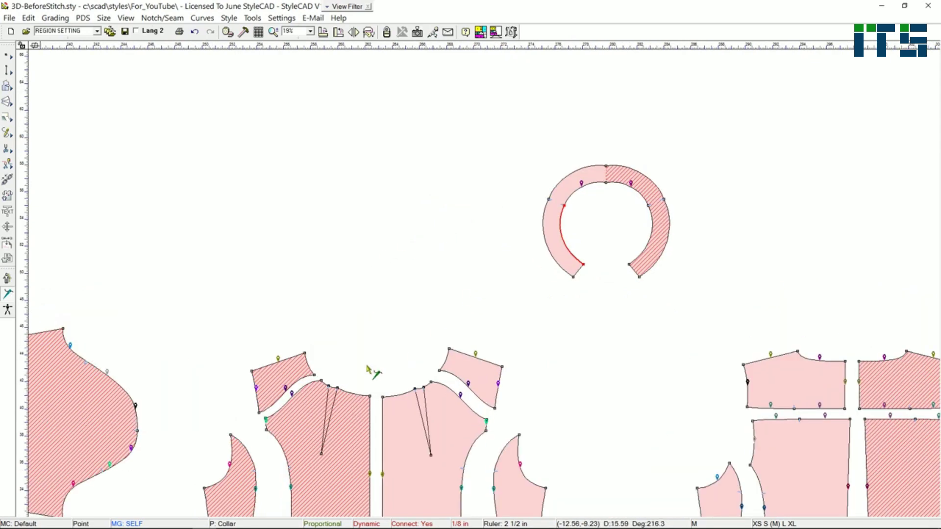
scroll(480, 287, up, 2)
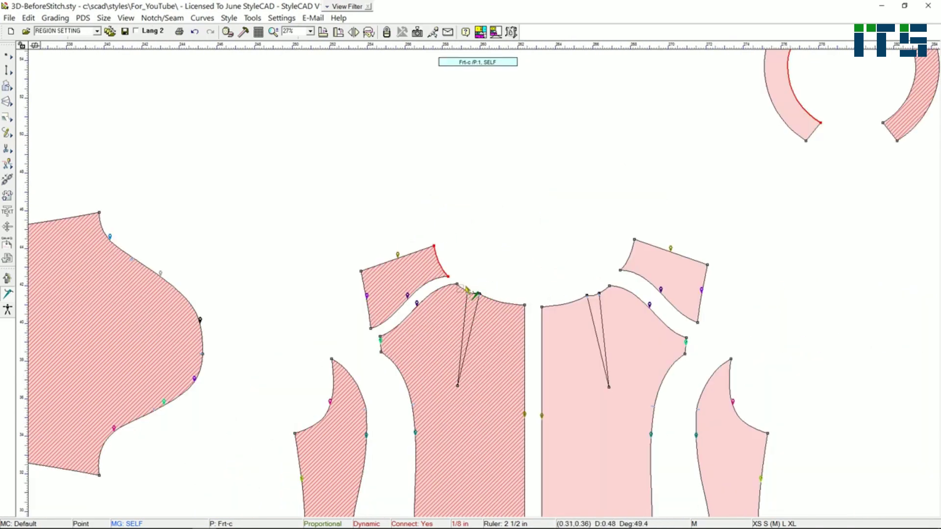
click(525, 305)
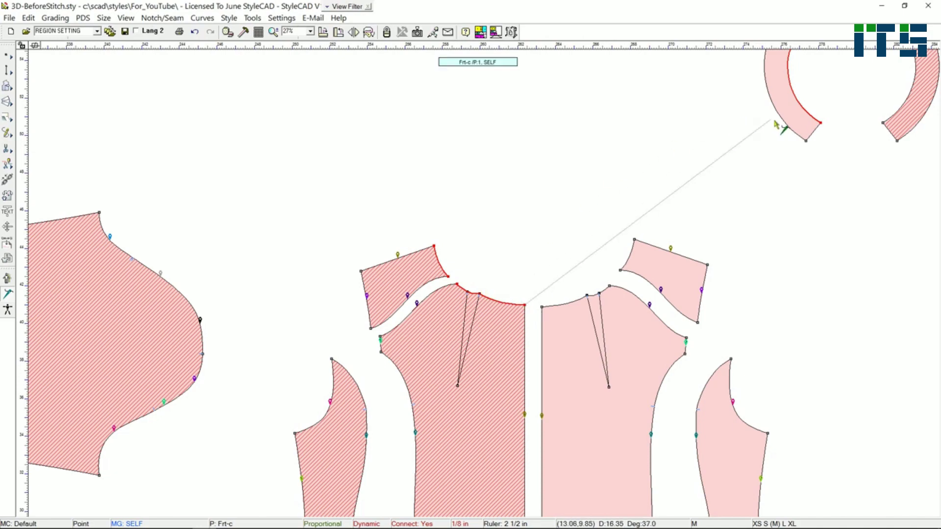
click(822, 123)
- Switch to VStitcher and show the stitches on the transferred pattern pieces with the Stitch tool
scroll(833, 133, down, 4)
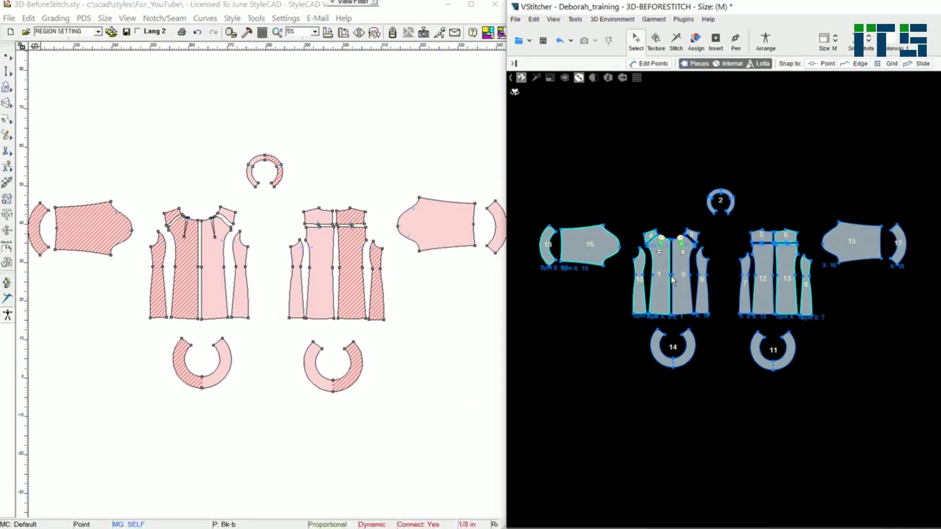
click(666, 49)
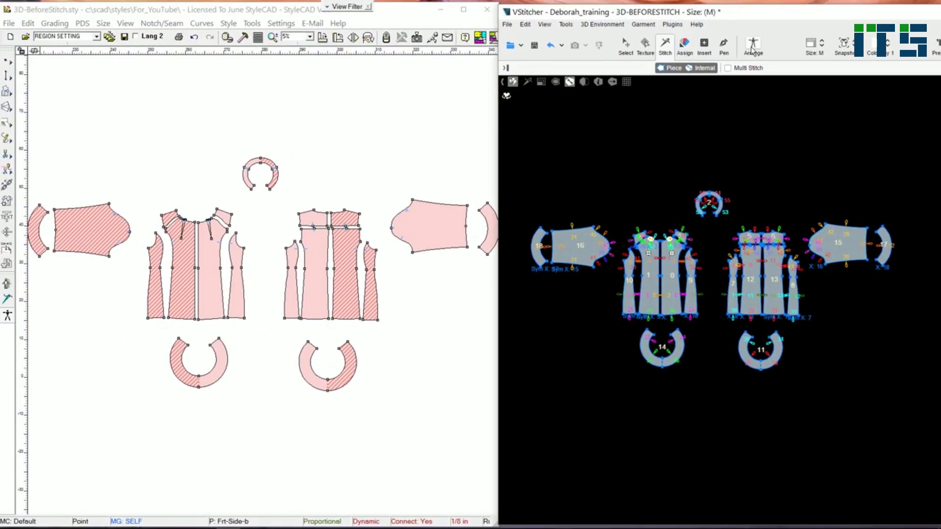
- Open the avatar Arrange view in VStitcher and switch back to StyleCAD
click(754, 49)
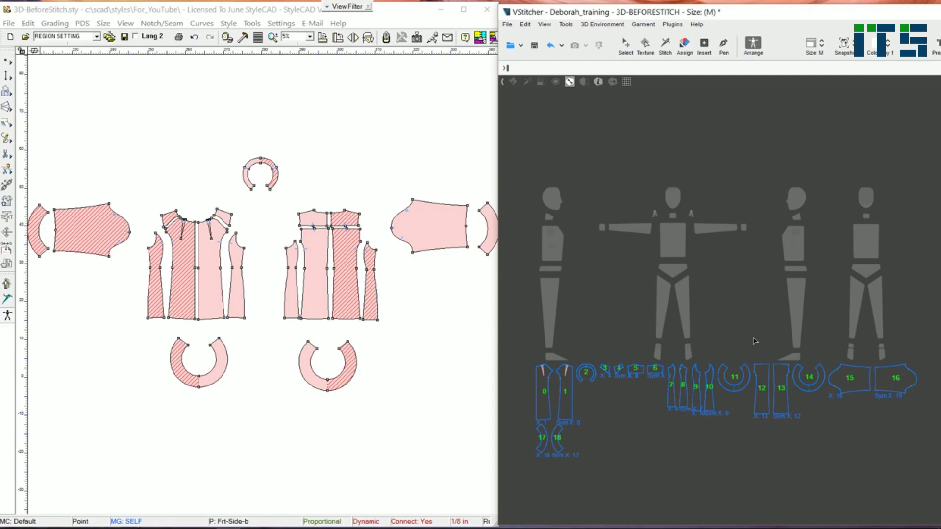
click(418, 381)
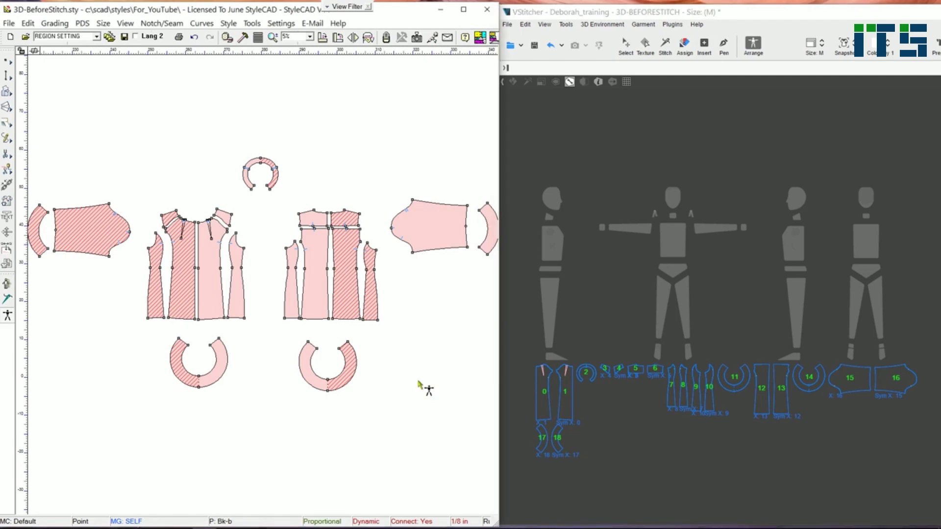
- Frame the front body pieces as a Front Torso region and the back body pieces as a Back Torso region
click(160, 200)
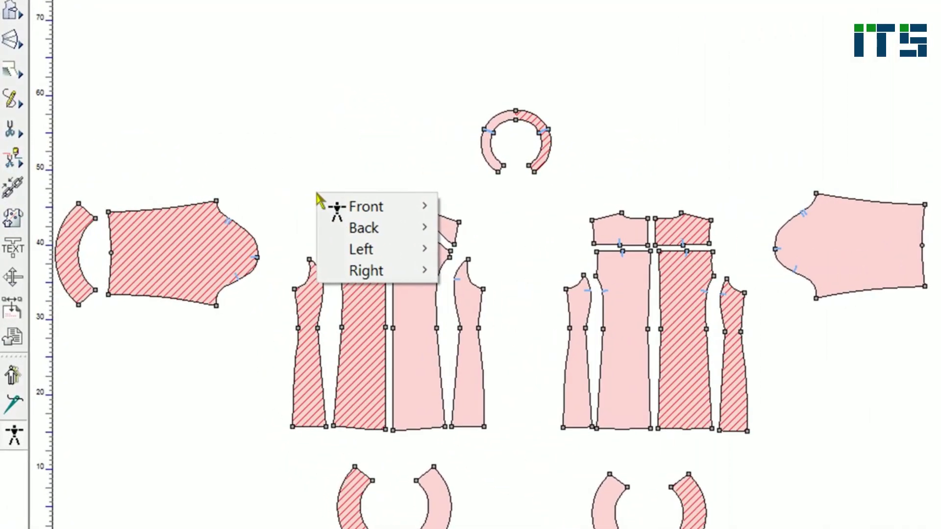
mouse_move(367, 213)
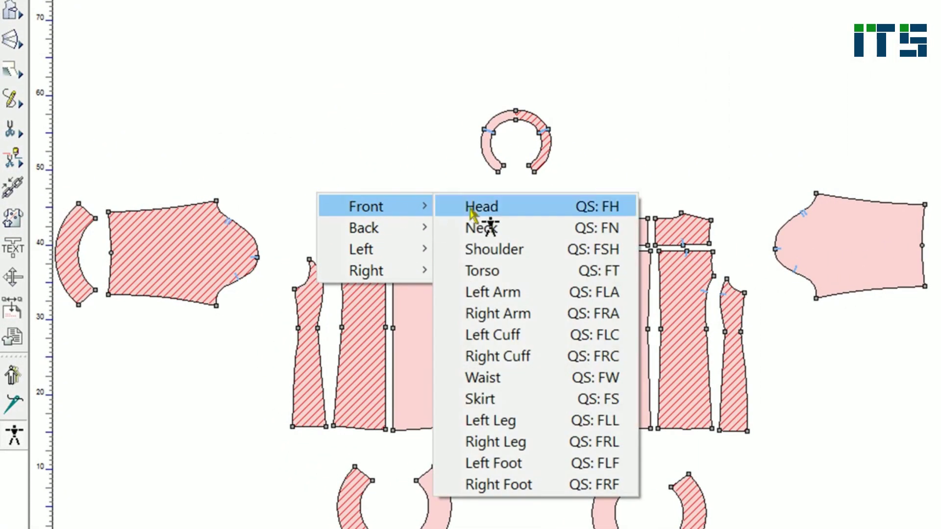
click(510, 277)
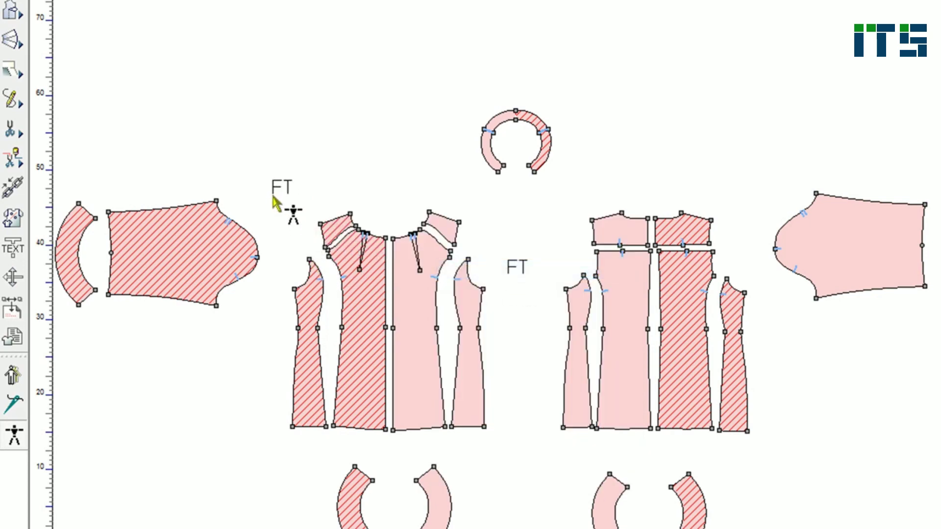
drag(273, 196, 503, 453)
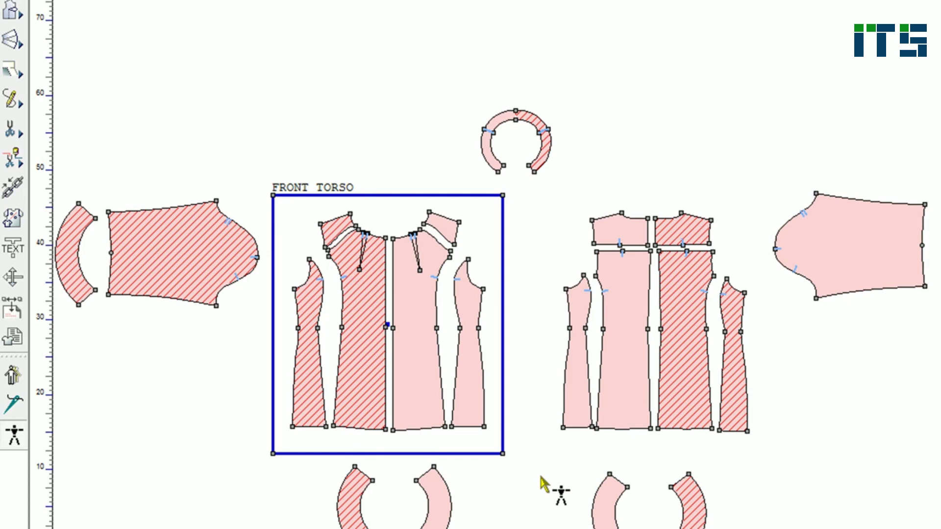
drag(526, 194, 760, 459)
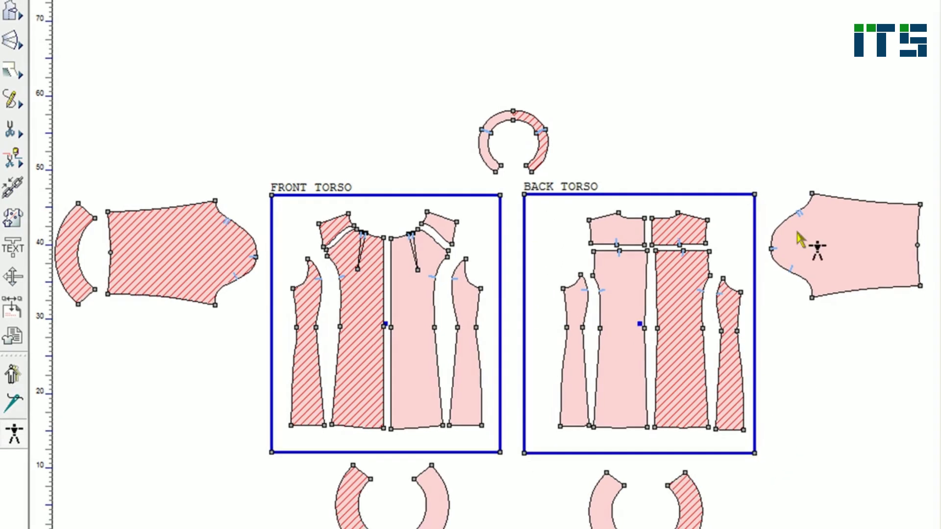
- Frame the plain sleeve as a Front Left Arm region and the hatched mirrored sleeve as a Front Right Arm region
right_click(832, 177)
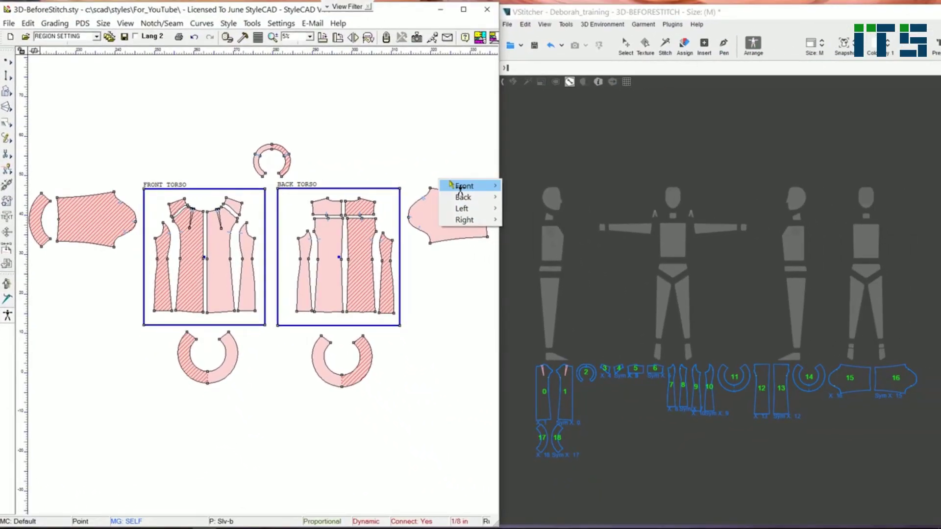
mouse_move(460, 189)
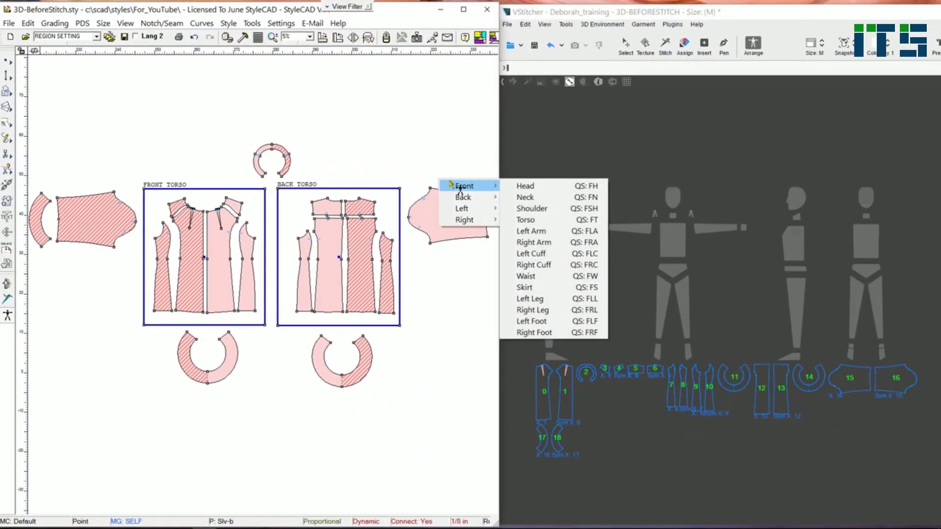
click(531, 231)
scroll(315, 215, right, 3)
drag(307, 182, 407, 266)
scroll(184, 283, down, 2)
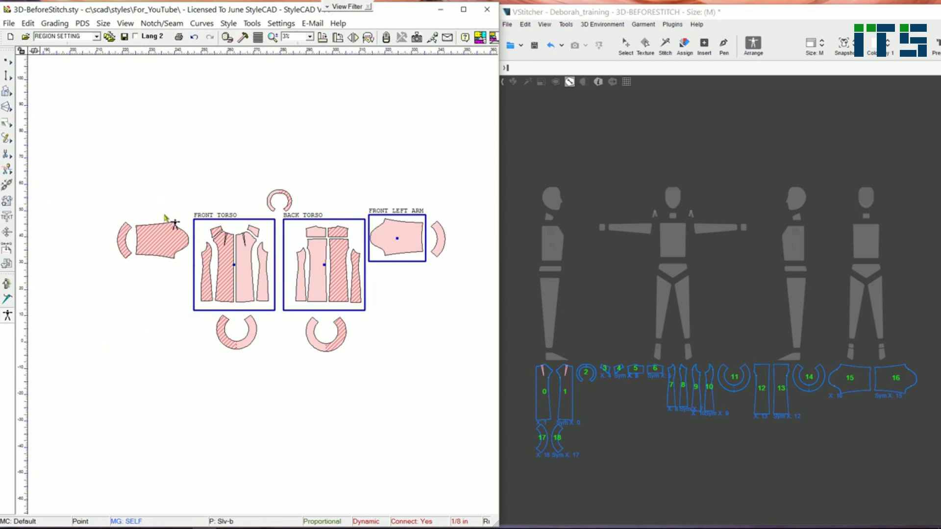
drag(129, 212, 189, 273)
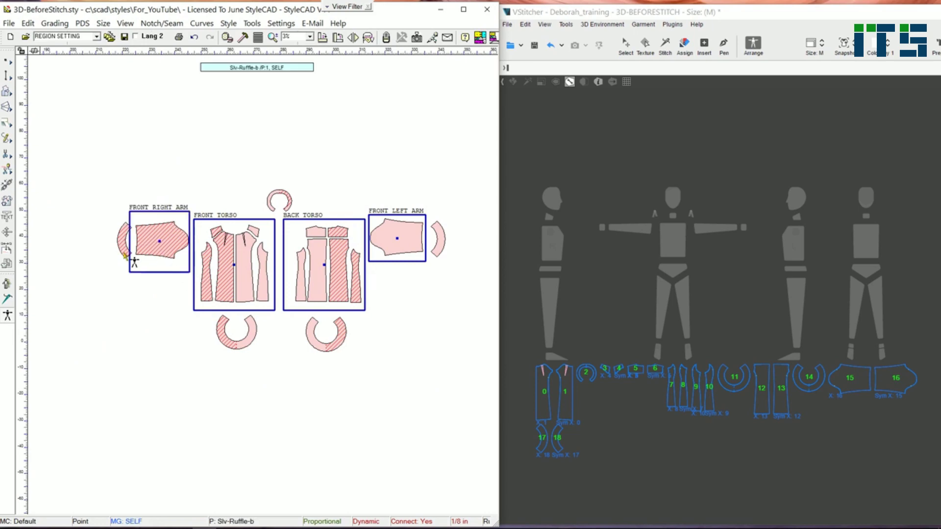
- Frame the plain sleeve ruffle as a Front Left Cuff region and the hatched mirrored ruffle as a Front Right Cuff region
right_click(445, 215)
mouse_move(475, 219)
click(544, 312)
drag(431, 212, 465, 265)
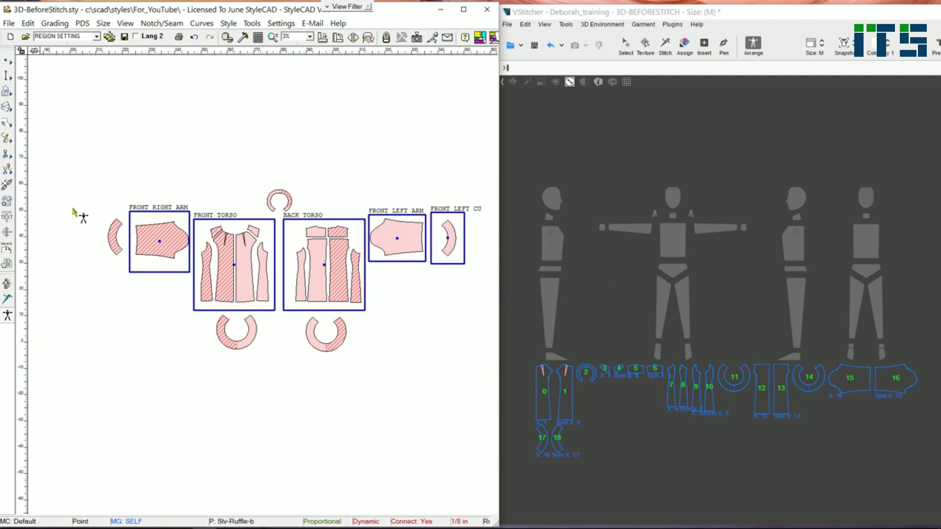
drag(91, 203, 131, 269)
- Frame the front hem ruffle as a Front Skirt region and the back hem ruffle as a Back Skirt region
scroll(263, 284, up, 1)
scroll(172, 254, up, 1)
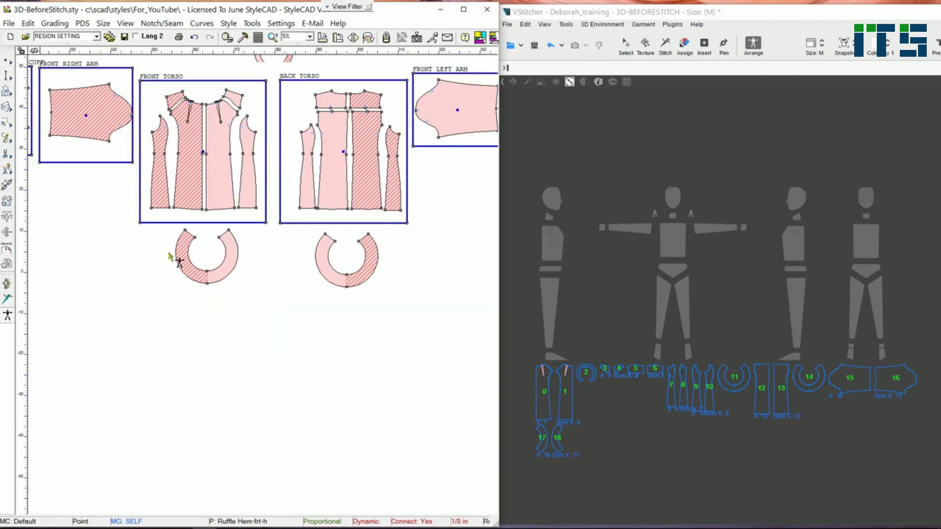
scroll(260, 284, up, 1)
right_click(258, 283)
mouse_move(292, 287)
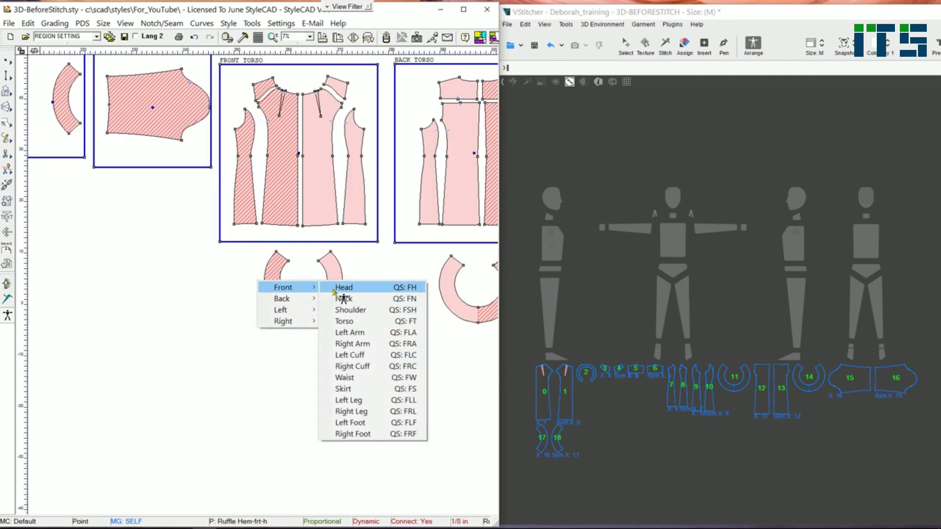
click(359, 389)
drag(242, 250, 361, 333)
scroll(360, 334, down, 1)
scroll(316, 332, up, 1)
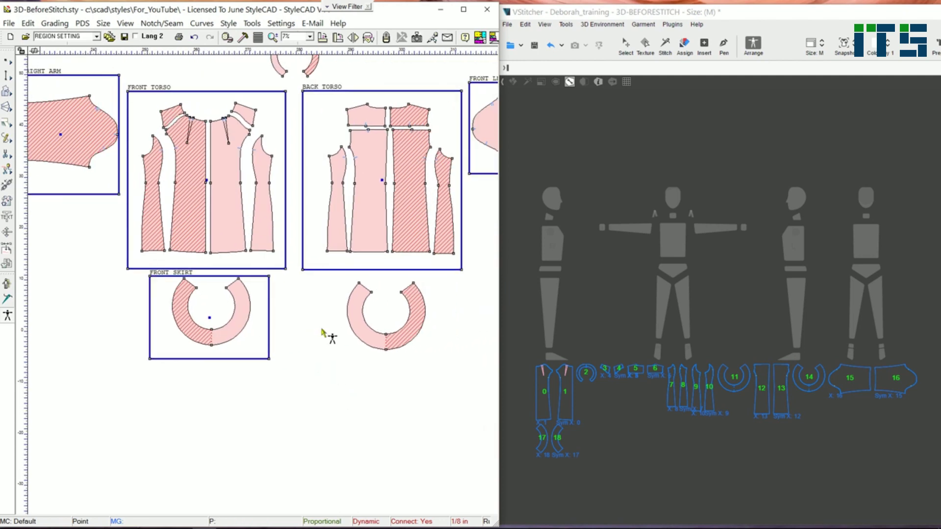
drag(336, 281, 434, 356)
- Frame the collar as a Front Shoulder region and transfer the arrangement to the VStitcher avatar
scroll(252, 270, down, 1)
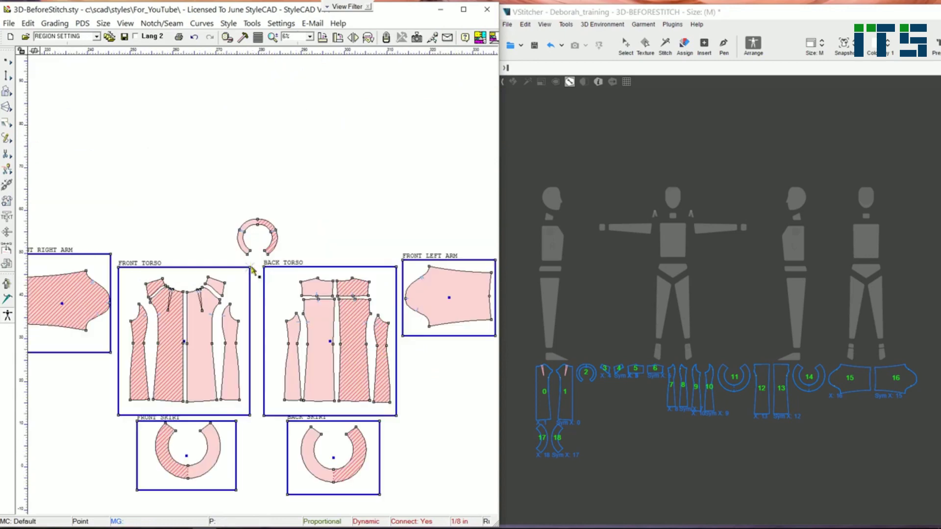
scroll(252, 270, up, 3)
right_click(249, 225)
mouse_move(269, 236)
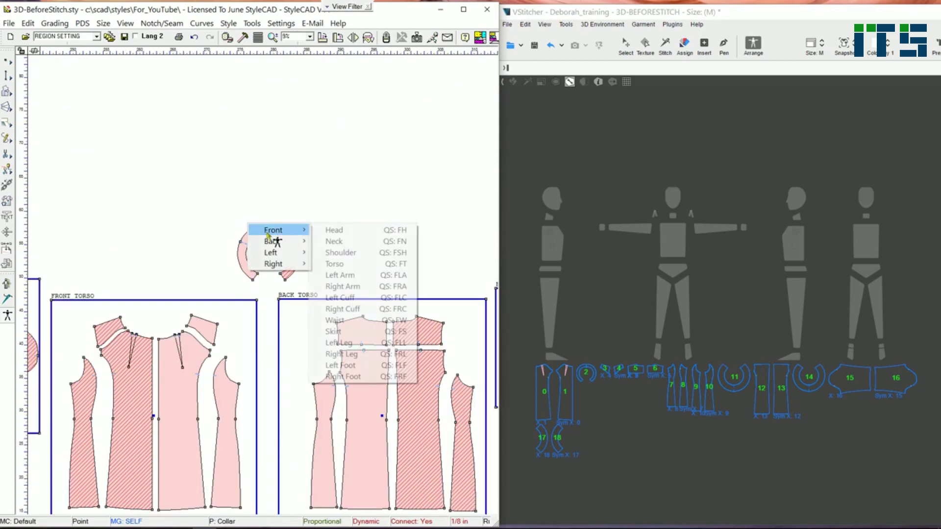
click(343, 252)
drag(221, 225, 324, 302)
scroll(293, 404, down, 5)
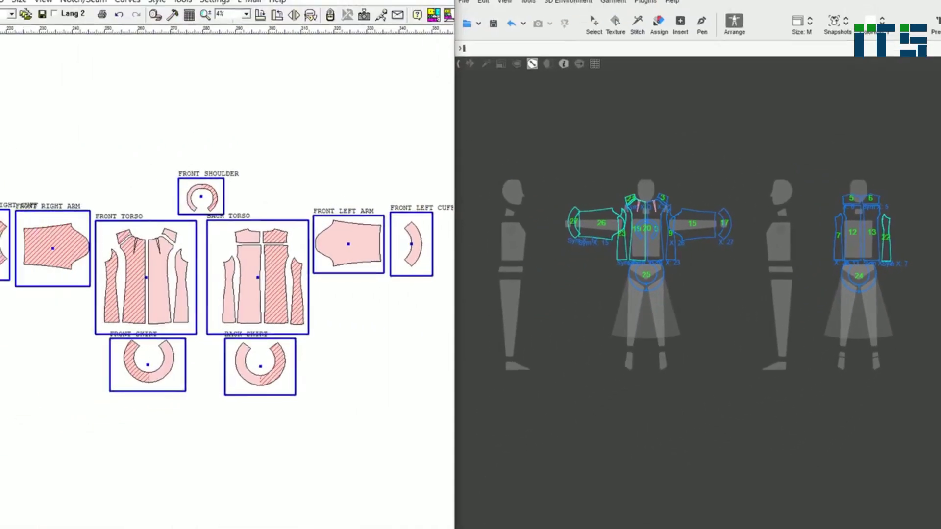
- Raise the reference points of the Front Torso and Back Torso regions and update the arrangement in VStitcher
scroll(216, 283, up, 2)
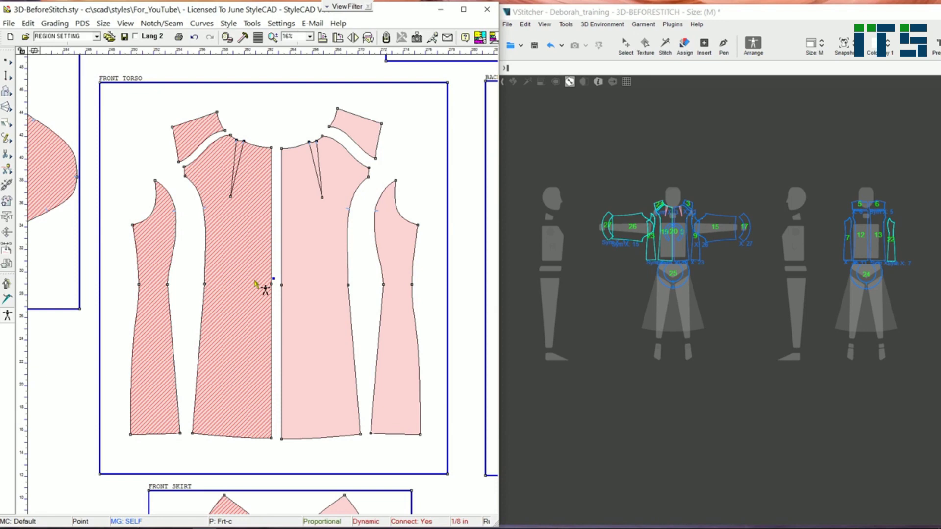
click(274, 278)
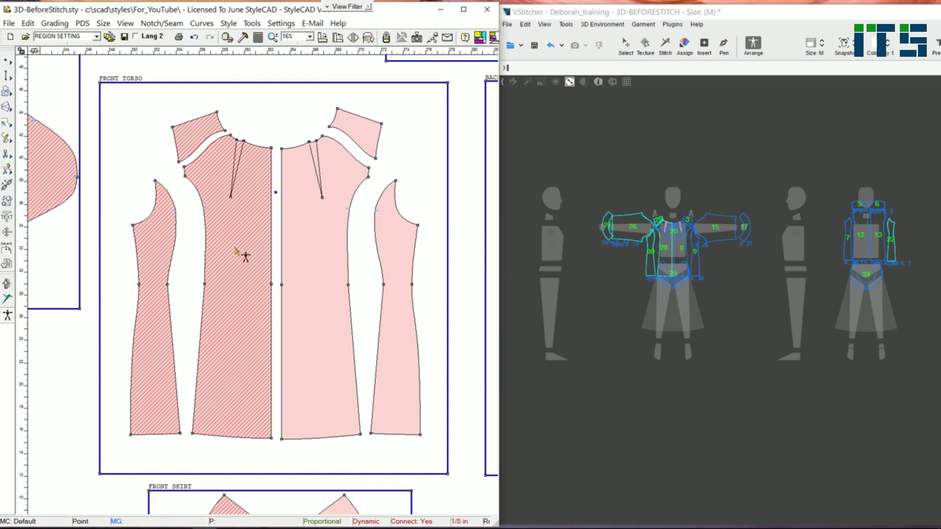
scroll(130, 268, down, 2)
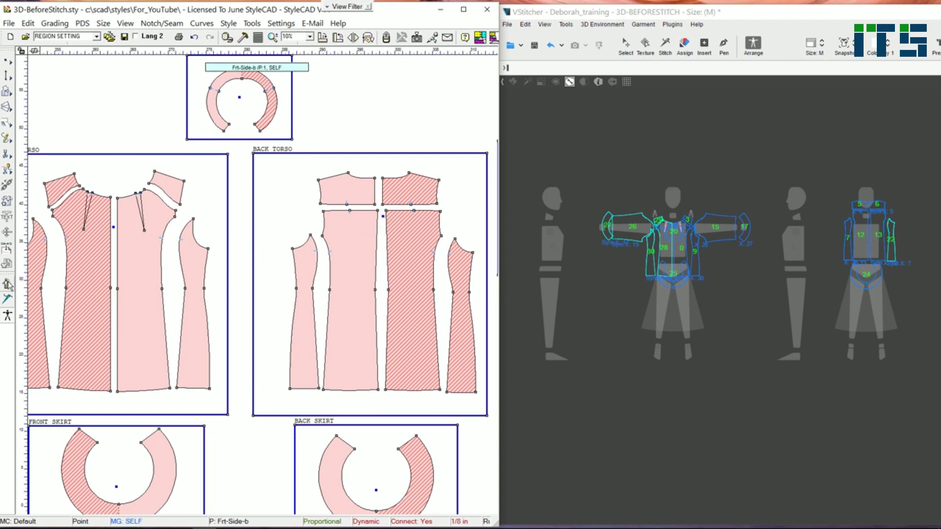
scroll(325, 275, down, 3)
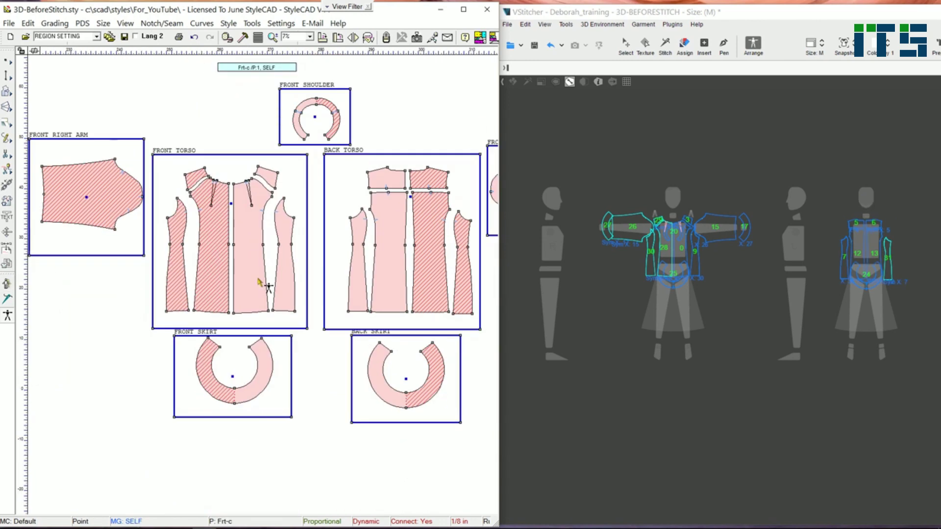
- Shift the Front Left Cuff reference point outward, lower the Front Shoulder point, raise both skirt points and update the arrangement
scroll(457, 271, up, 2)
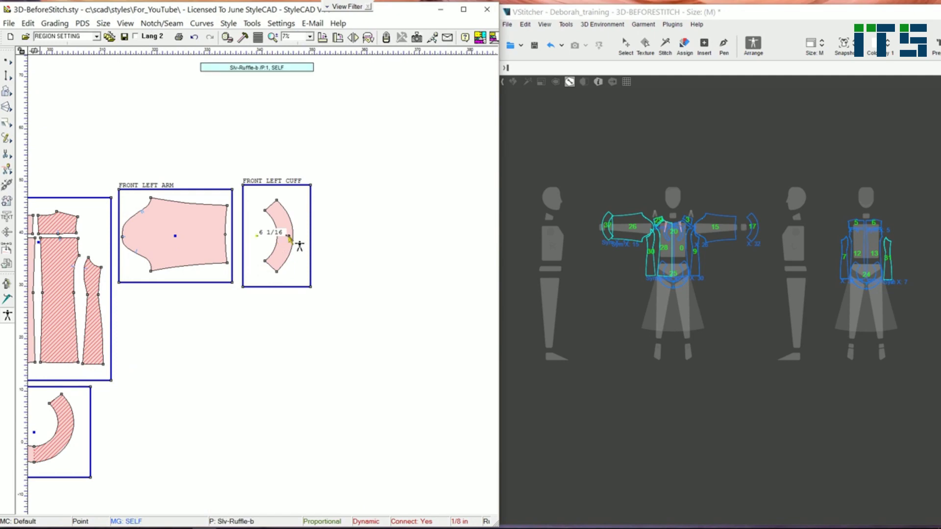
scroll(137, 210, up, 1)
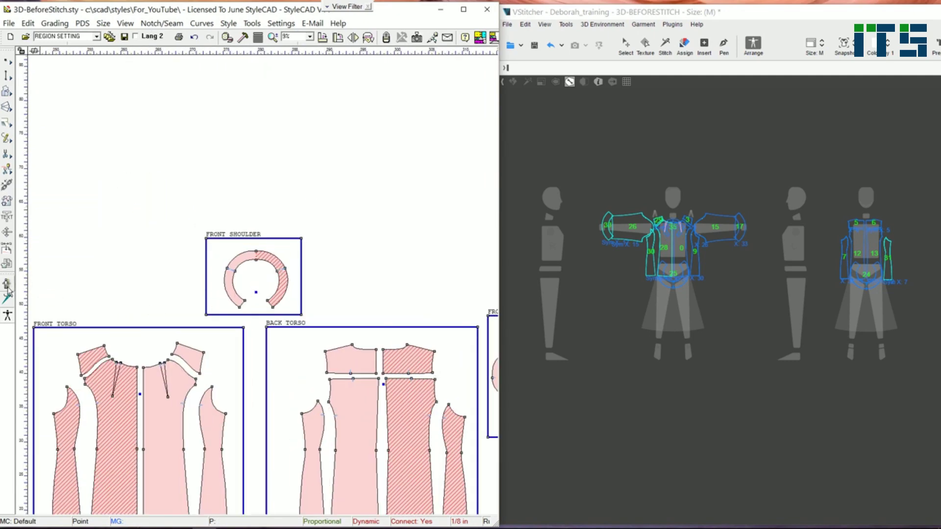
scroll(289, 418, down, 2)
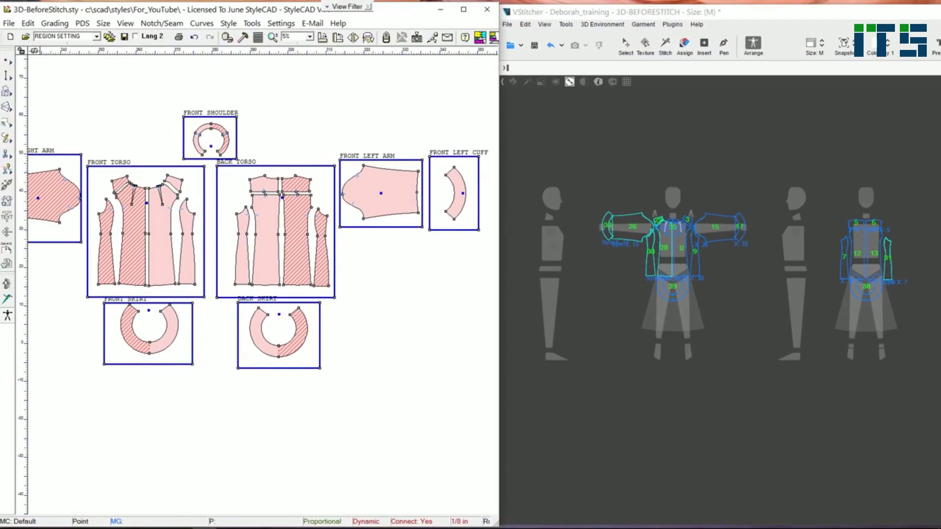
- Switch to VStitcher, dress the avatar with the arranged garment and inspect the result up close in 3D
click(619, 15)
drag(618, 15, 618, 16)
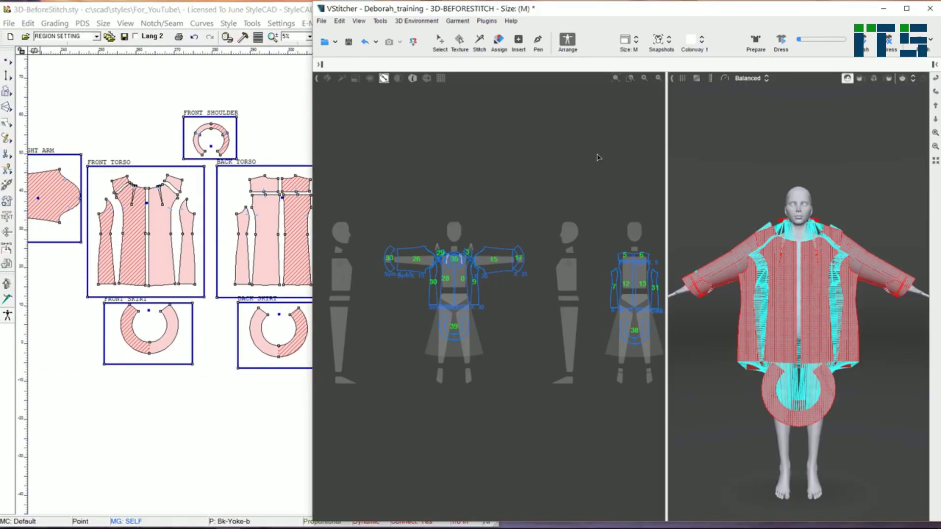
click(781, 42)
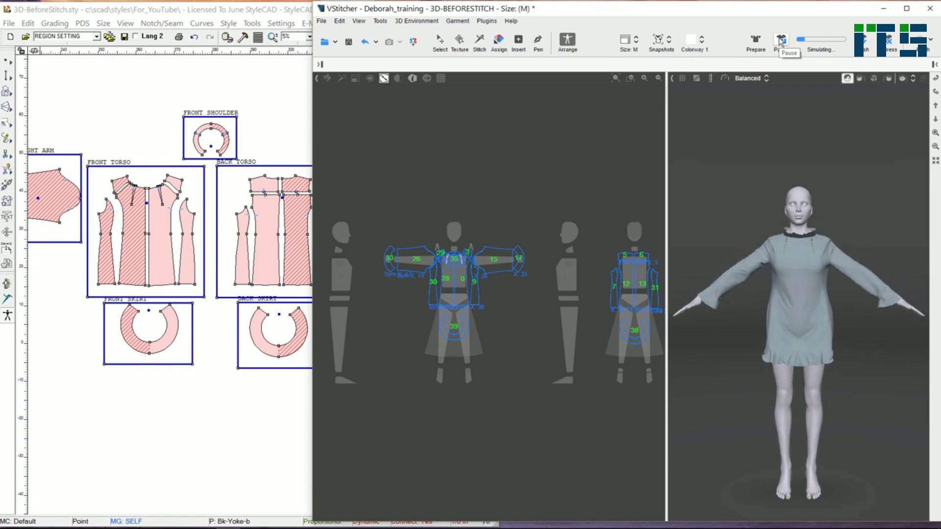
key(space)
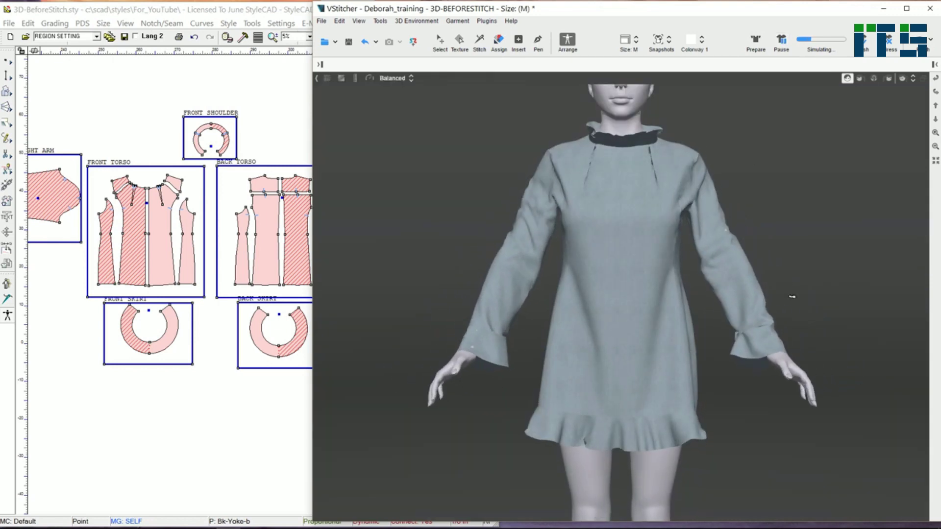
key(space)
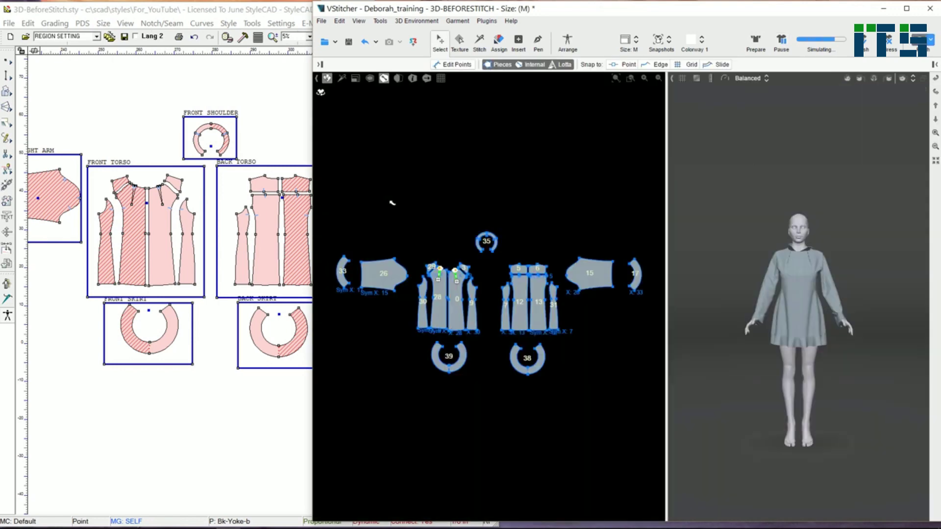
drag(407, 13, 474, 15)
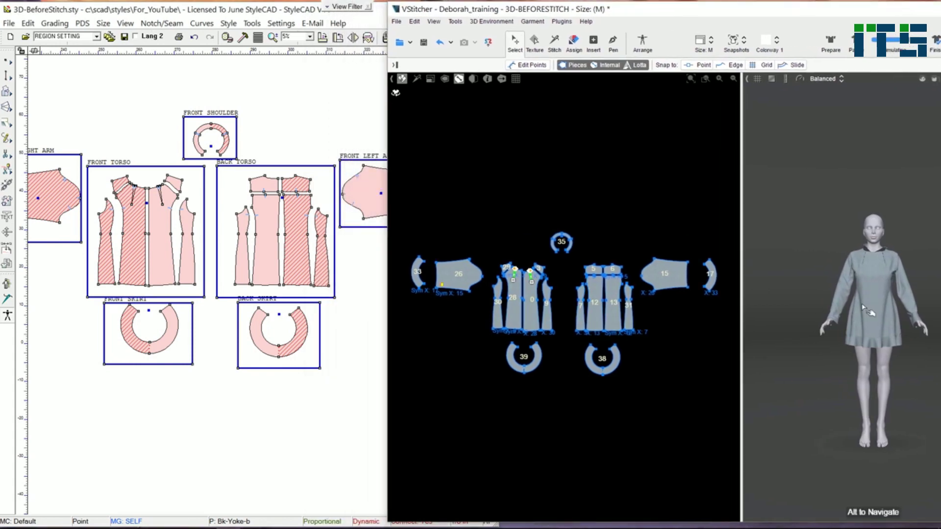
scroll(891, 321, up, 3)
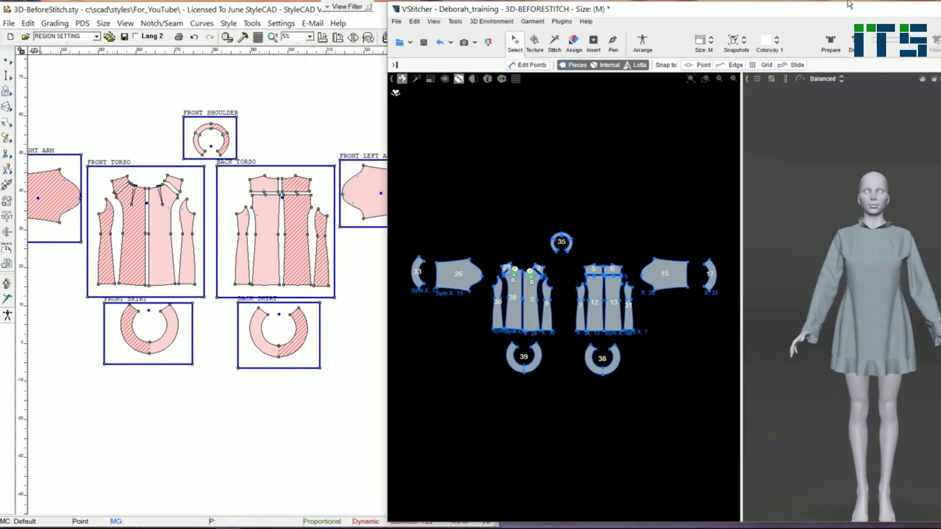
- Show the graded sizes of the pattern pieces in StyleCAD and then in VStitcher for comparison
click(220, 357)
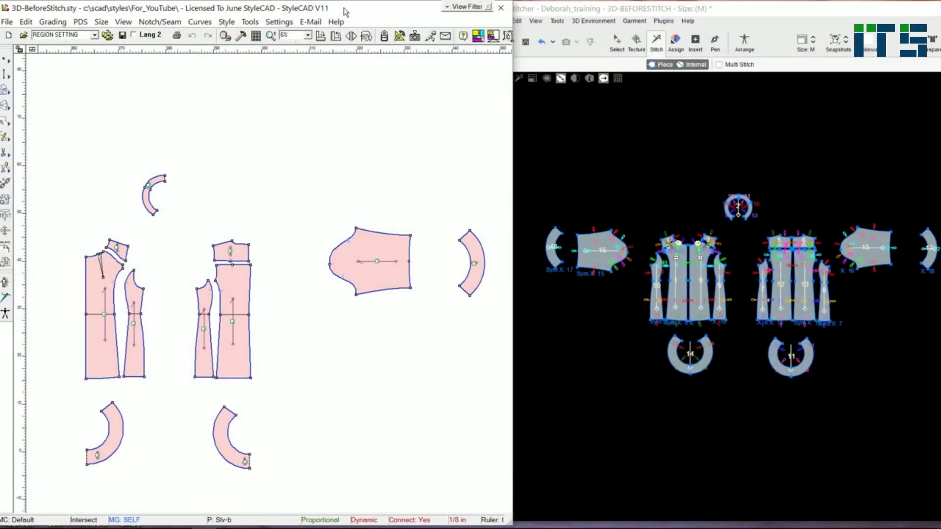
key(g)
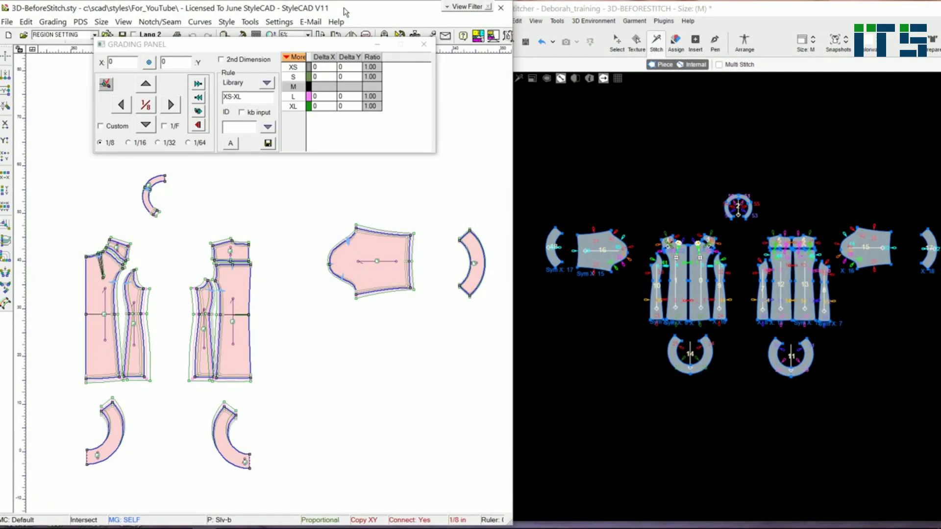
click(671, 4)
click(616, 42)
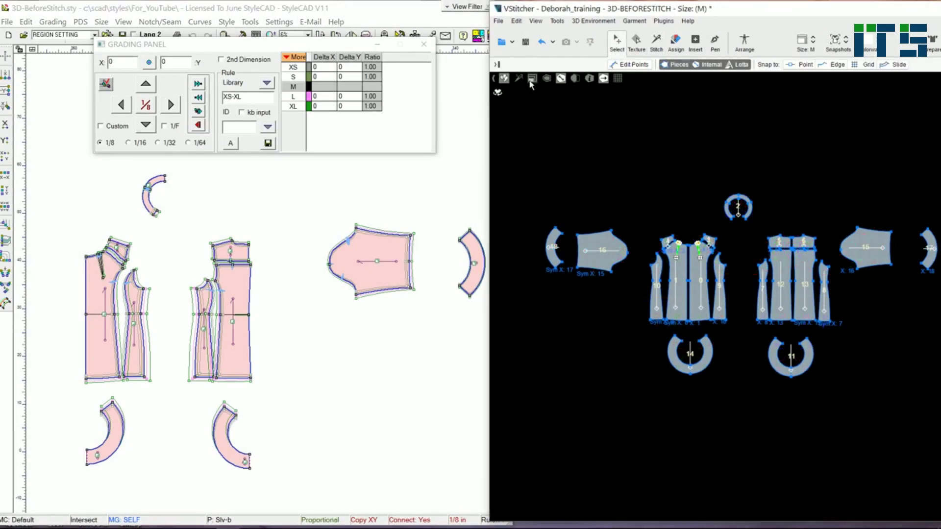
click(531, 80)
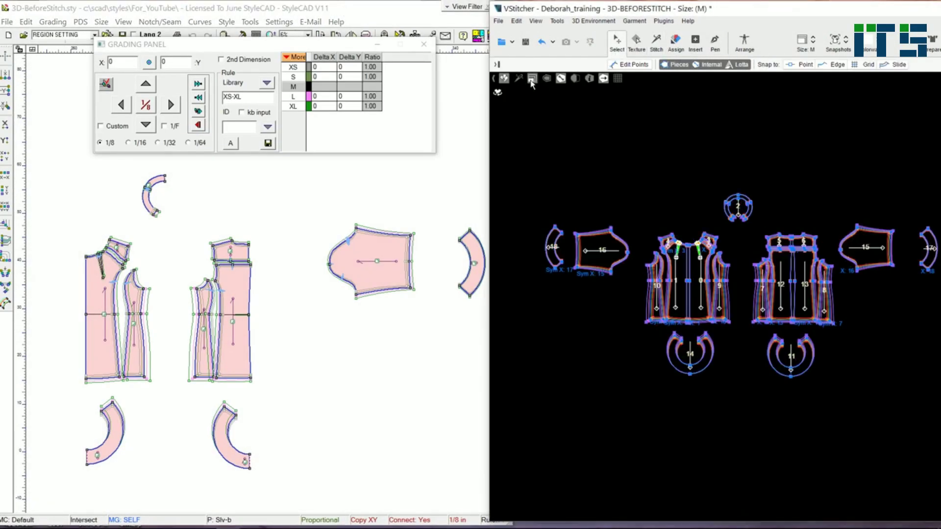
- Switch to VStitcher, change the garment to size S and dress it on the avatar in the enlarged 3D view
click(342, 11)
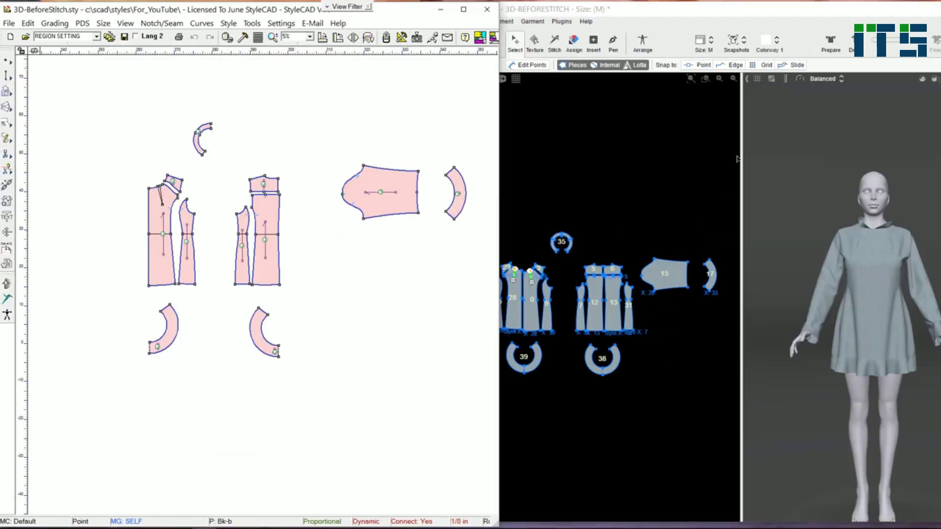
click(588, 9)
click(710, 43)
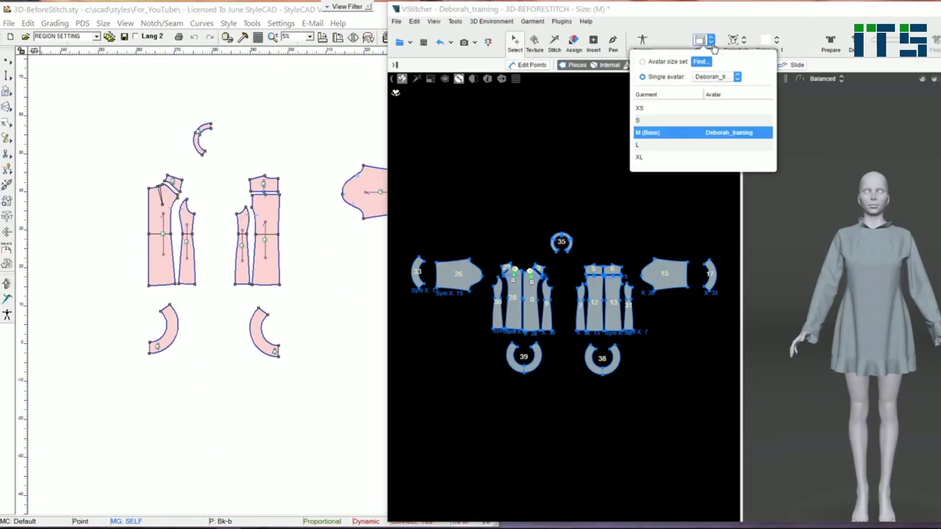
click(652, 120)
drag(780, 15, 696, 17)
key(space)
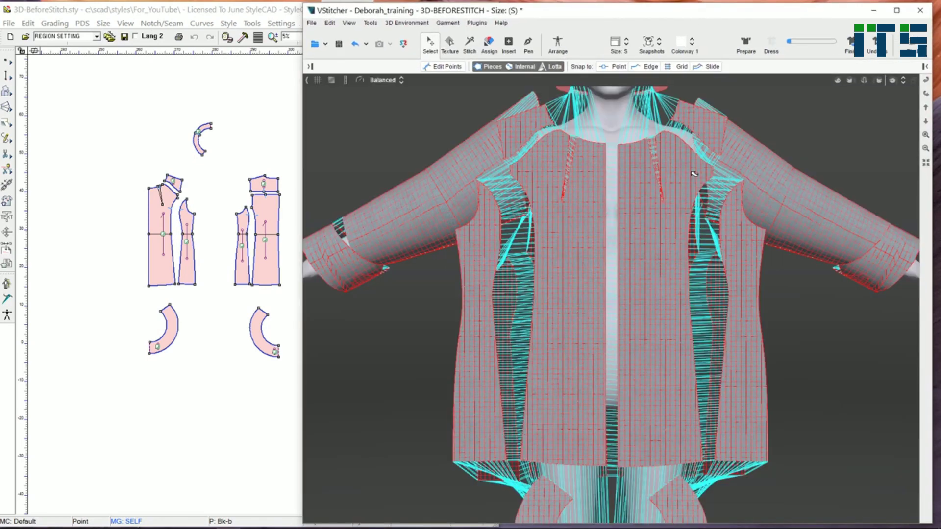
scroll(784, 338, down, 5)
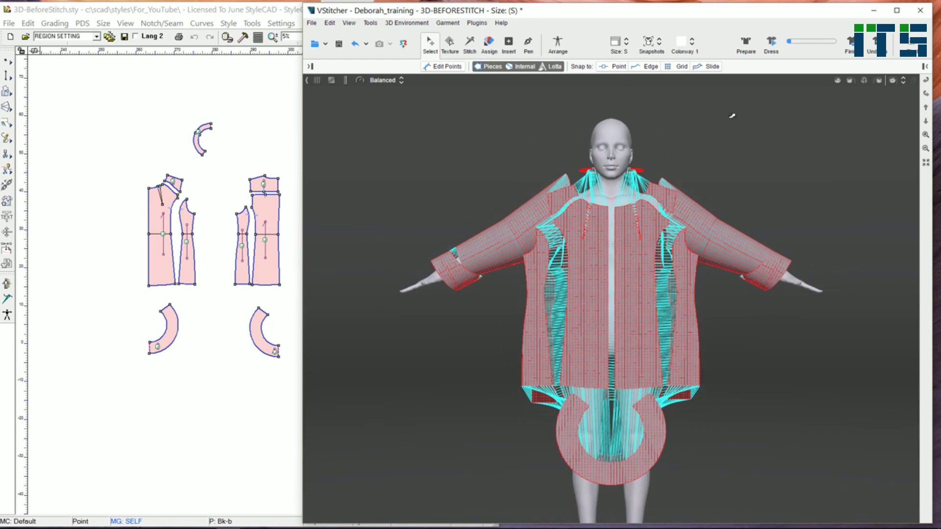
click(771, 44)
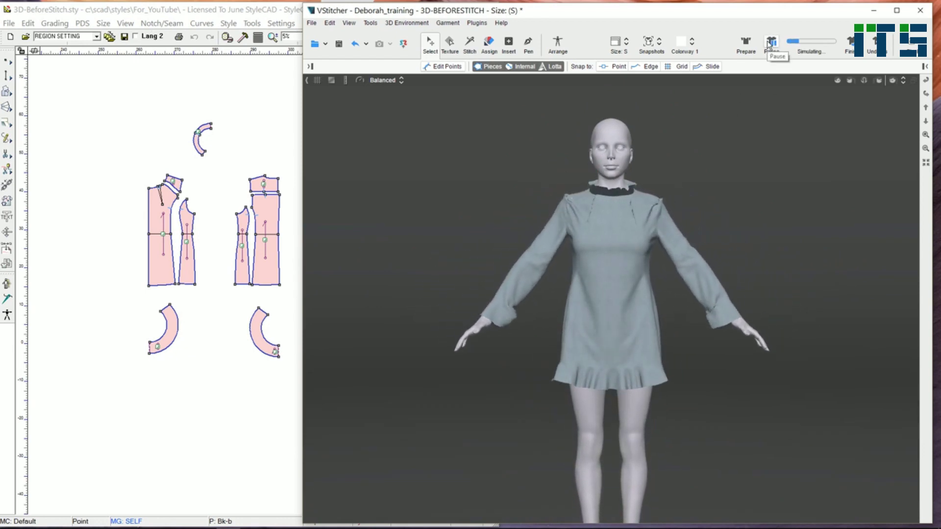
click(769, 44)
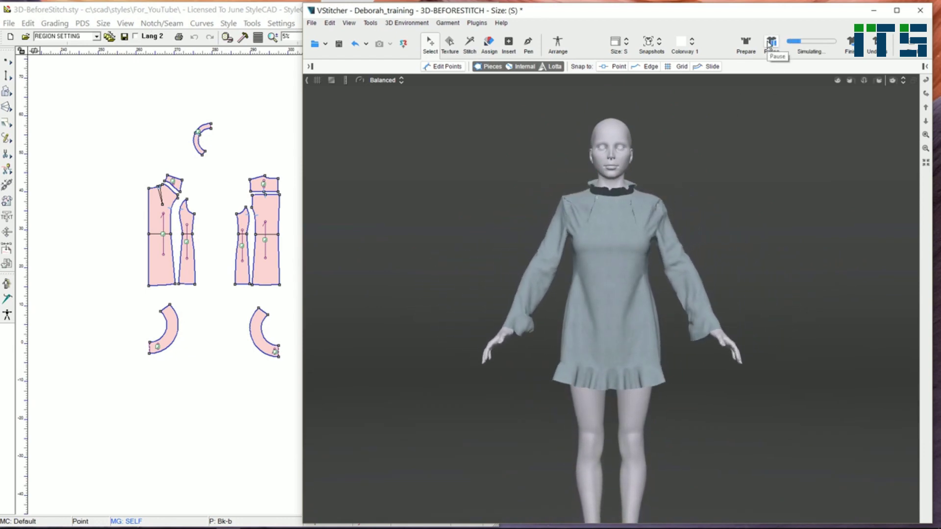
- Change the garment to size XS and dress it on the avatar
click(626, 44)
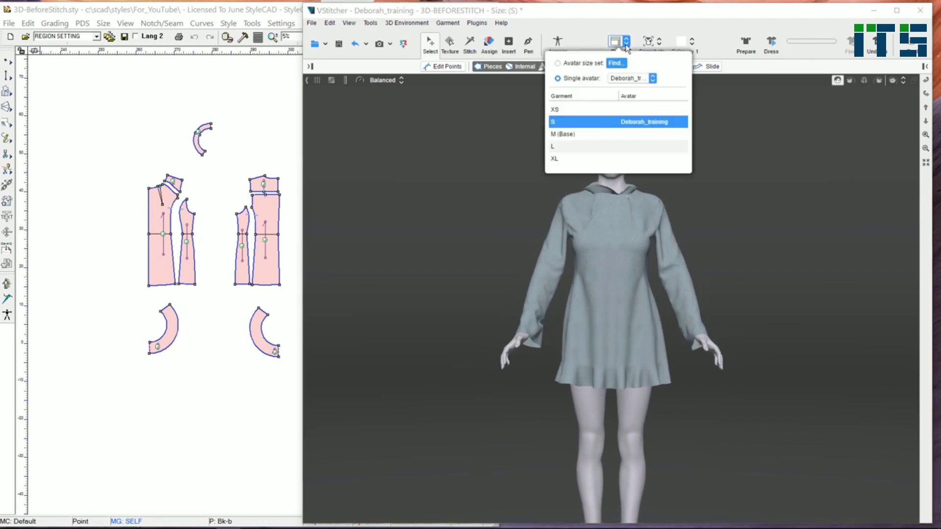
click(621, 110)
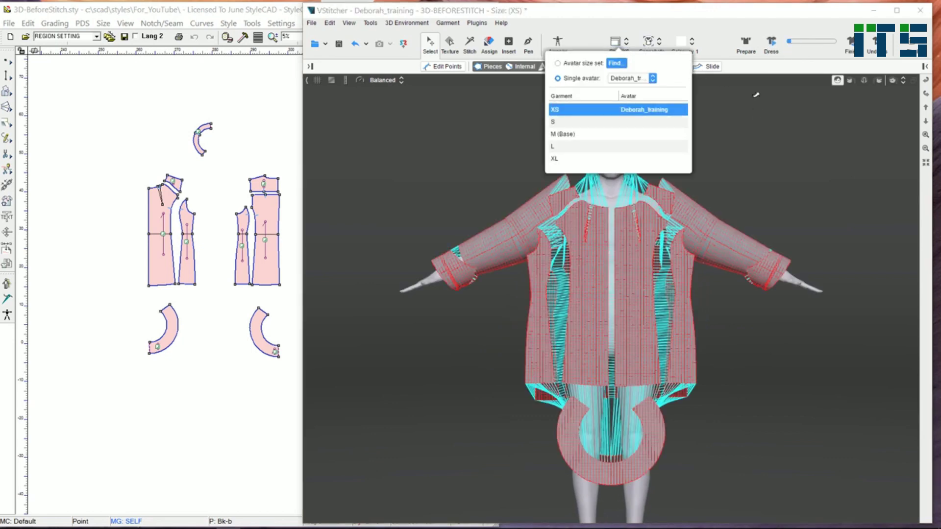
click(771, 44)
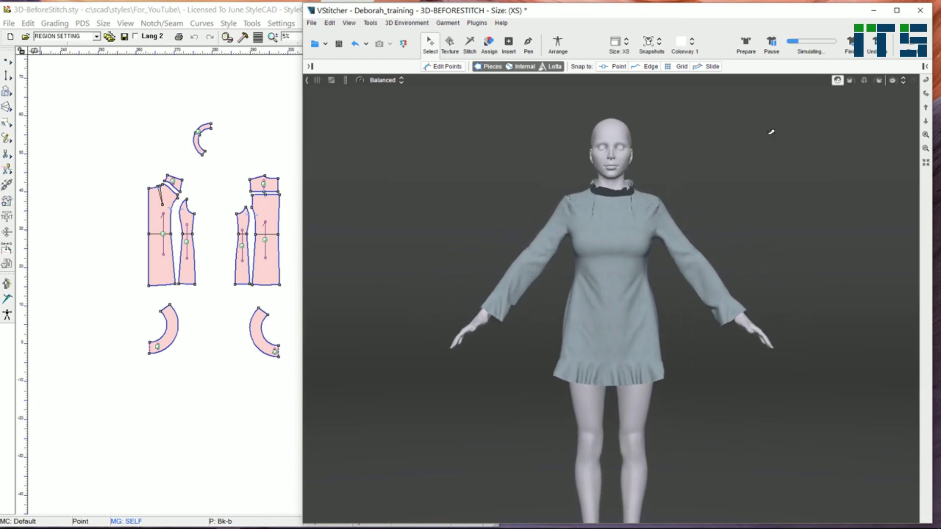
- Examine the fit of the dressed XS garment with the Tension Map and the Pressure Map
click(317, 81)
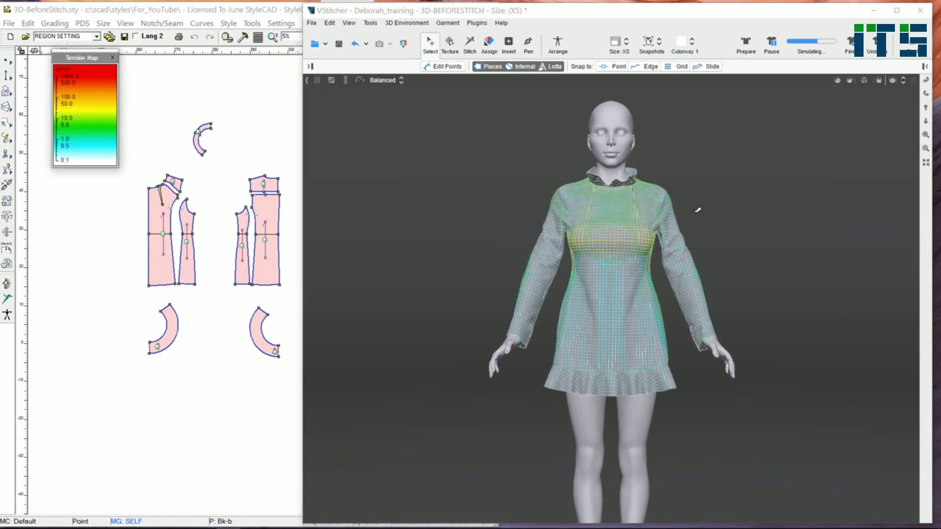
right_drag(708, 226, 748, 287)
click(331, 81)
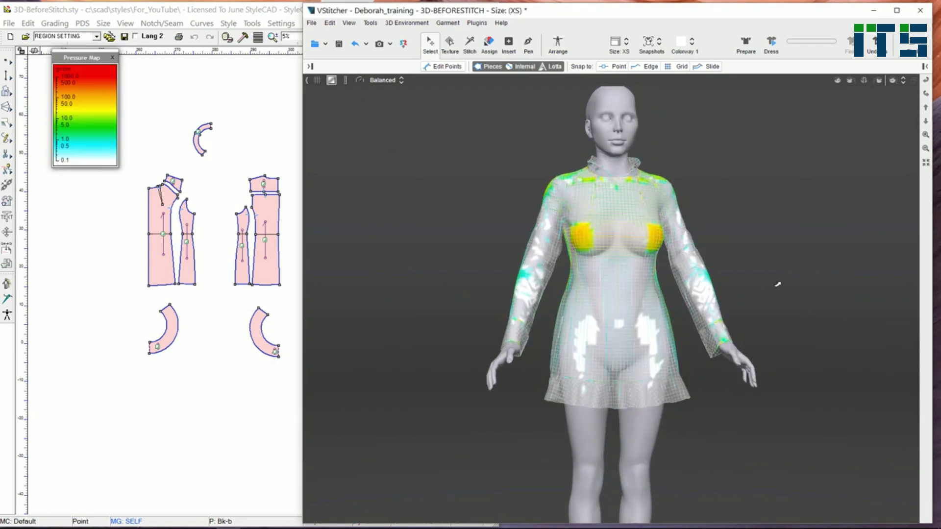
- Pose the avatar in Arms Forward and examine the garment's Tension Map from the front and back
click(401, 81)
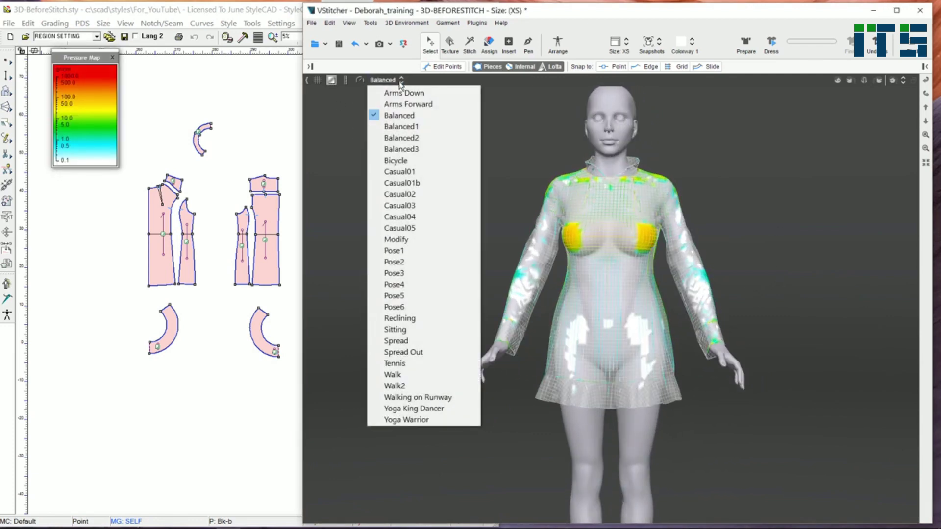
click(398, 103)
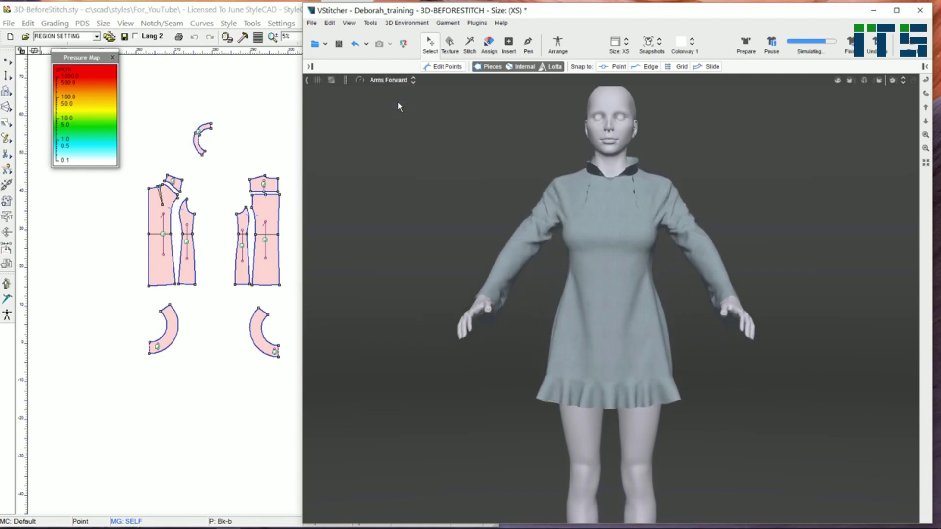
click(317, 80)
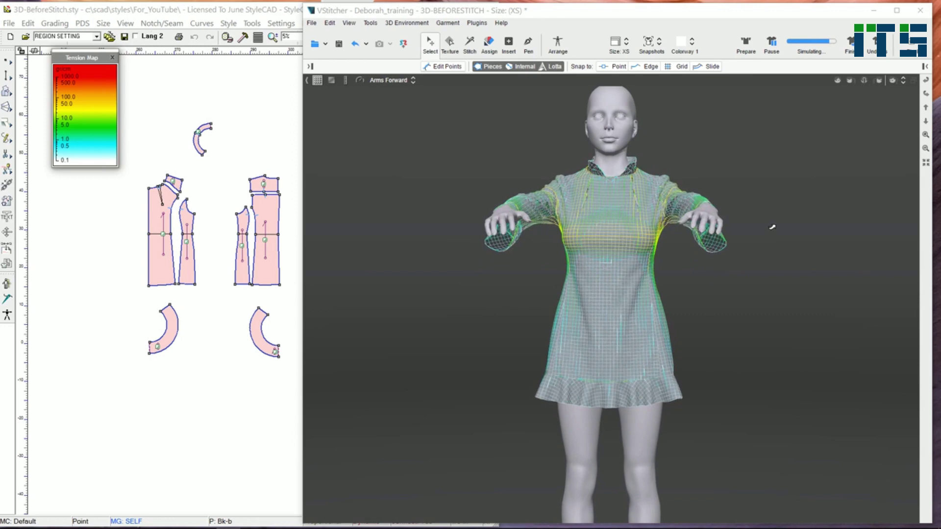
click(849, 80)
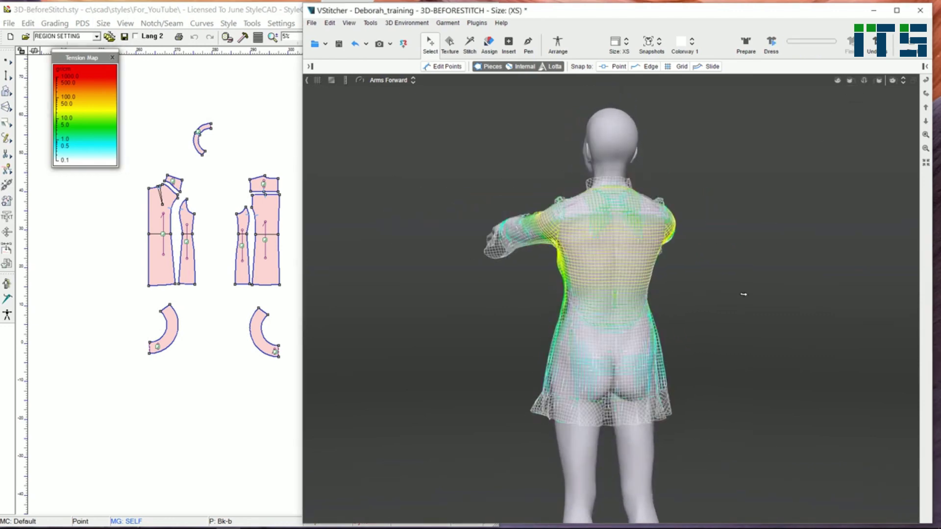
- Check the garment in the Arms Down pose, return the avatar to Balanced and view the dress up close
click(413, 80)
click(415, 92)
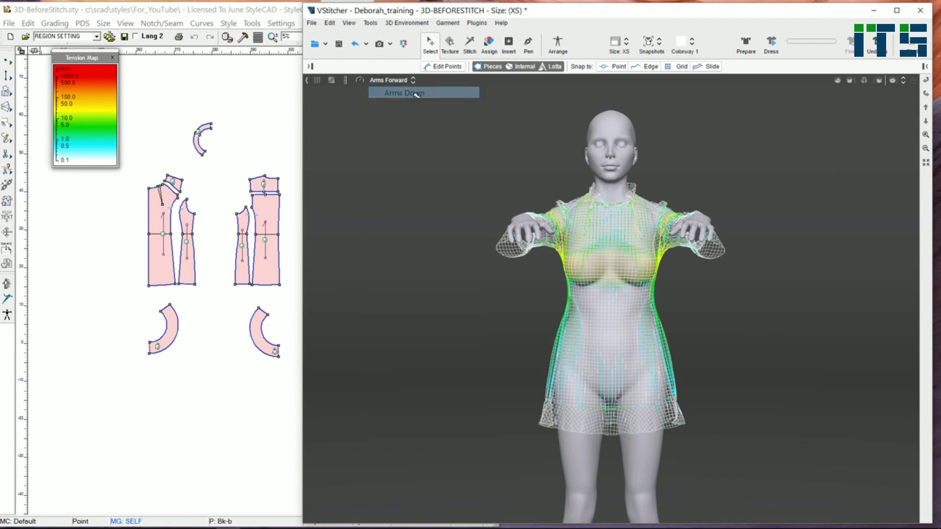
click(406, 80)
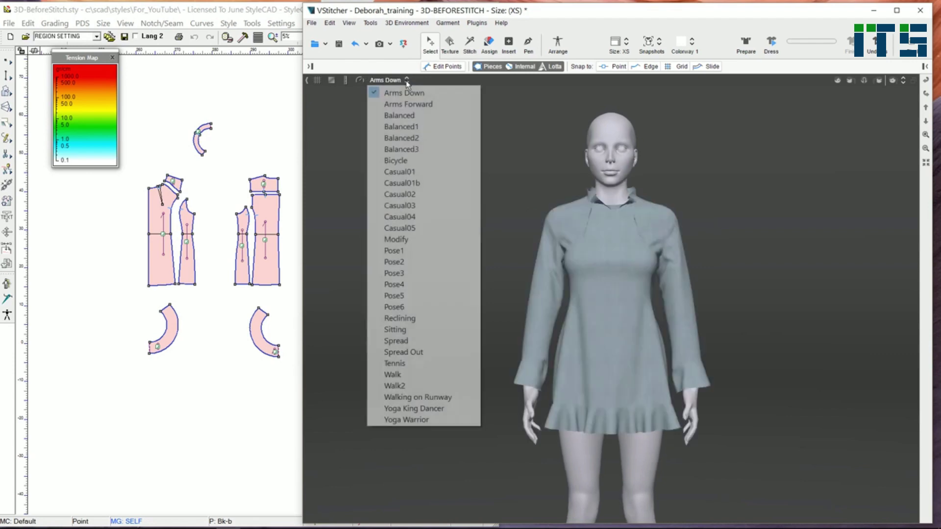
click(404, 115)
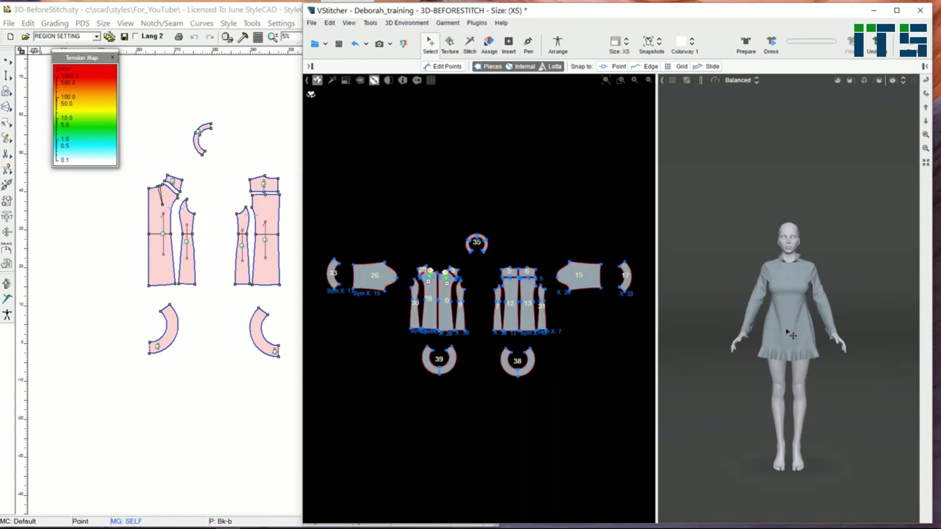
scroll(805, 328, up, 5)
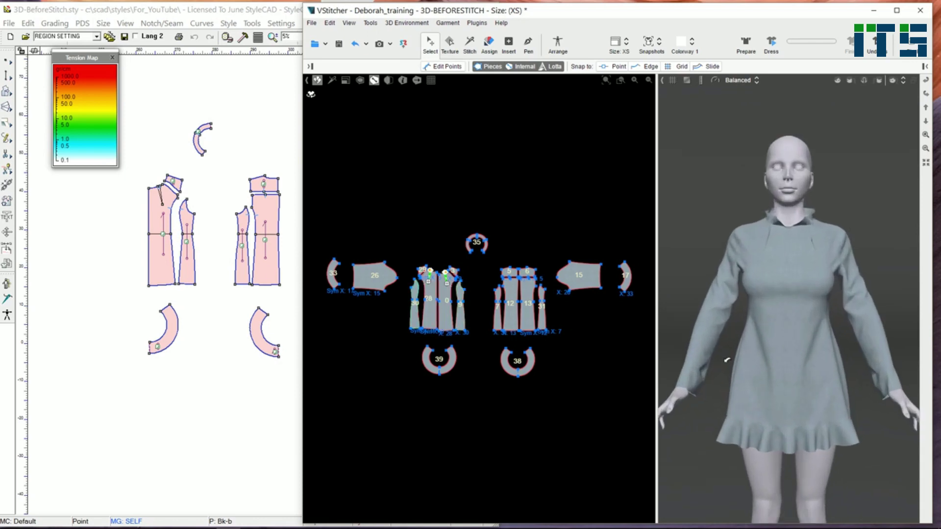
- Shorten the sleeve piece at its hem edge in StyleCAD and update the pattern in VStitcher
drag(357, 11, 493, 11)
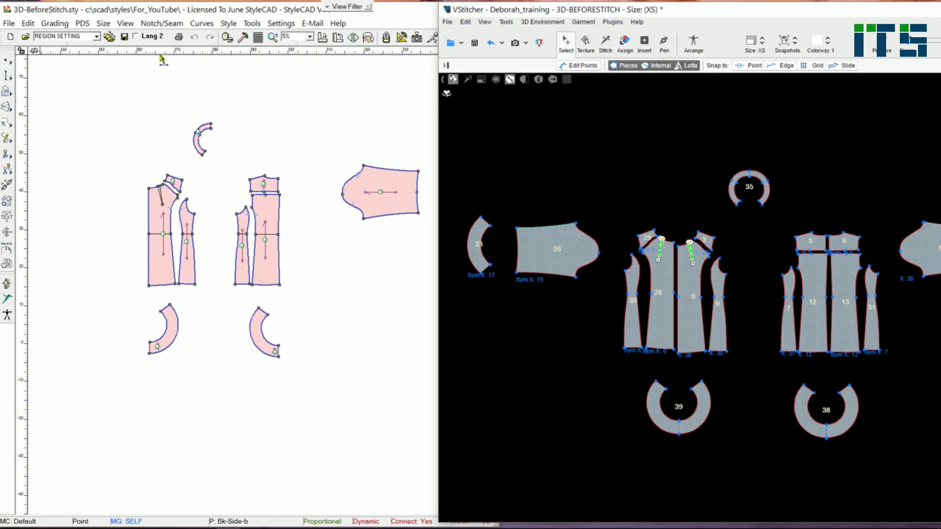
click(323, 232)
scroll(409, 210, up, 3)
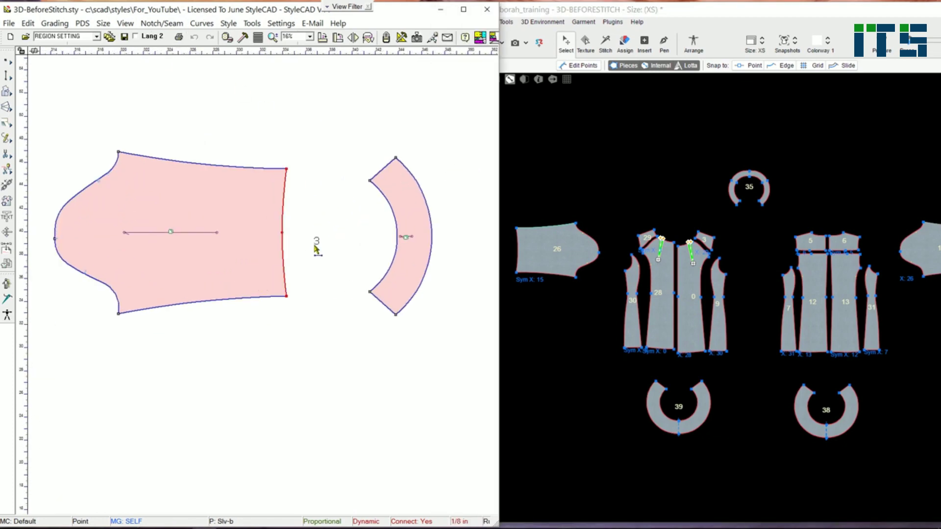
click(245, 219)
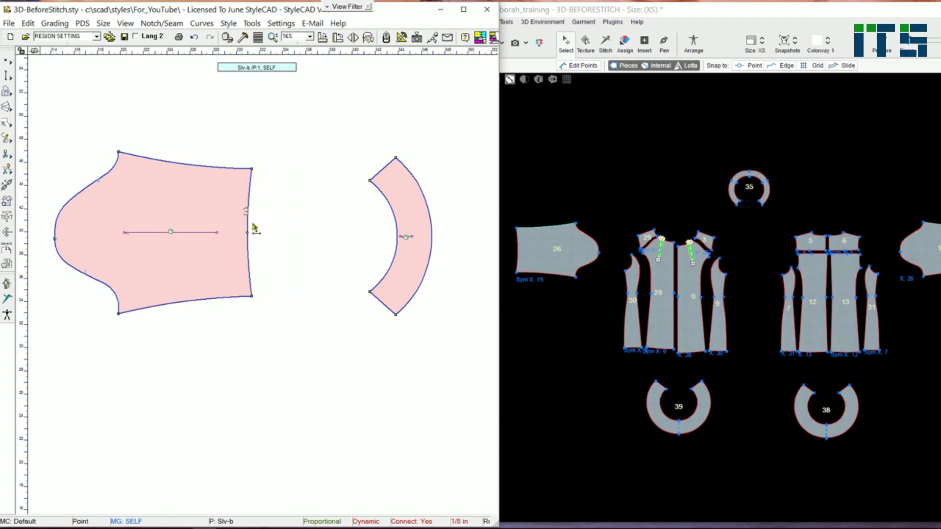
scroll(253, 315, down, 4)
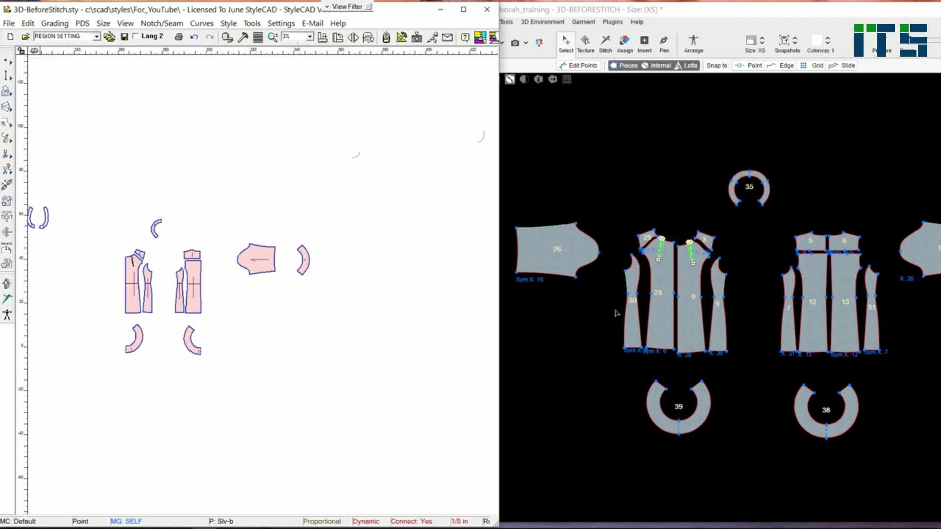
scroll(617, 313, down, 2)
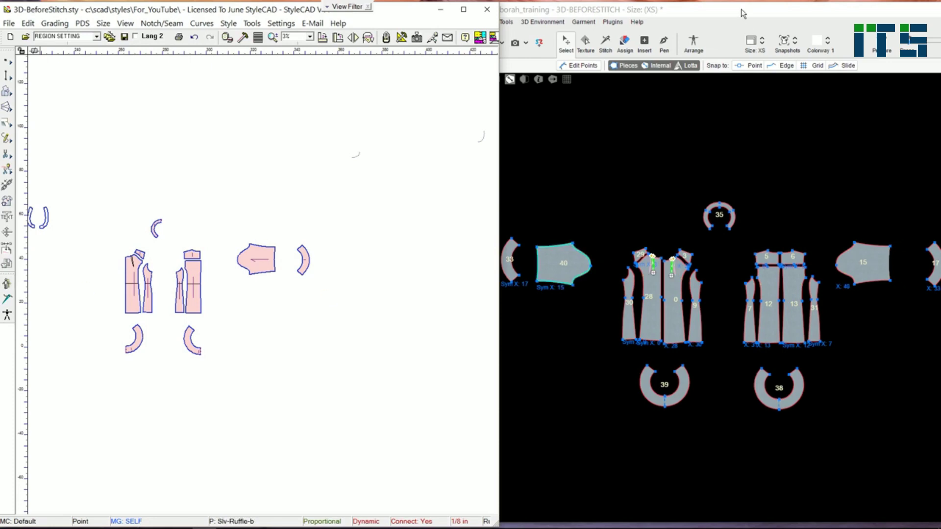
- Prepare and dress the updated XS garment in VStitcher, and inspect the shortened sleeves from the side and front
drag(743, 14, 614, 12)
click(752, 41)
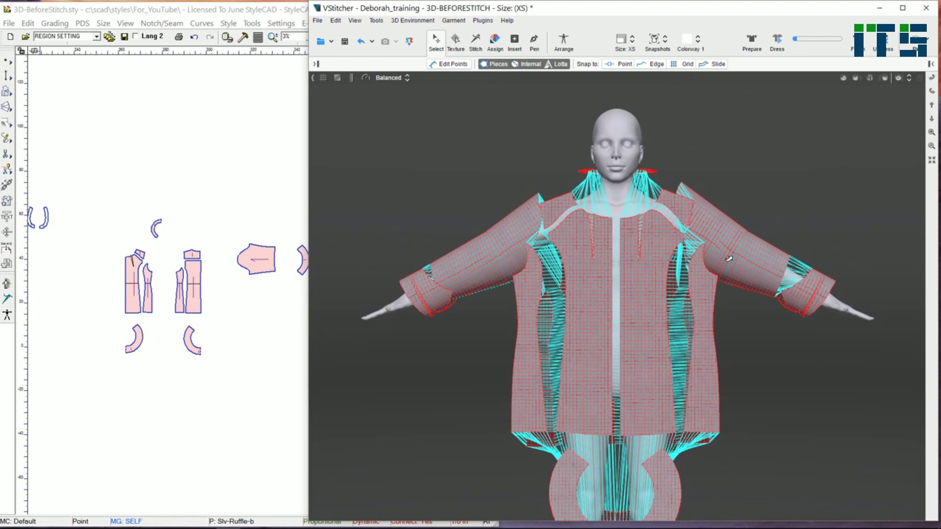
click(777, 42)
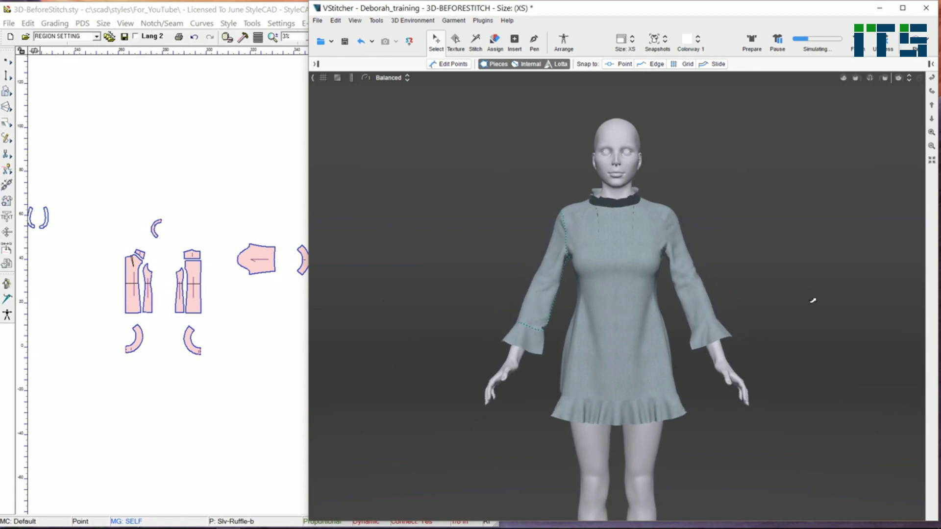
click(870, 79)
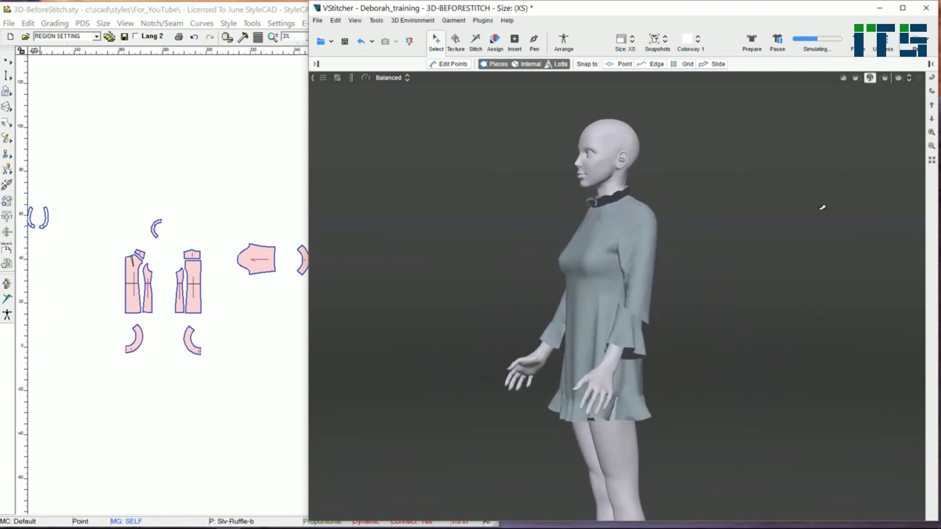
click(843, 78)
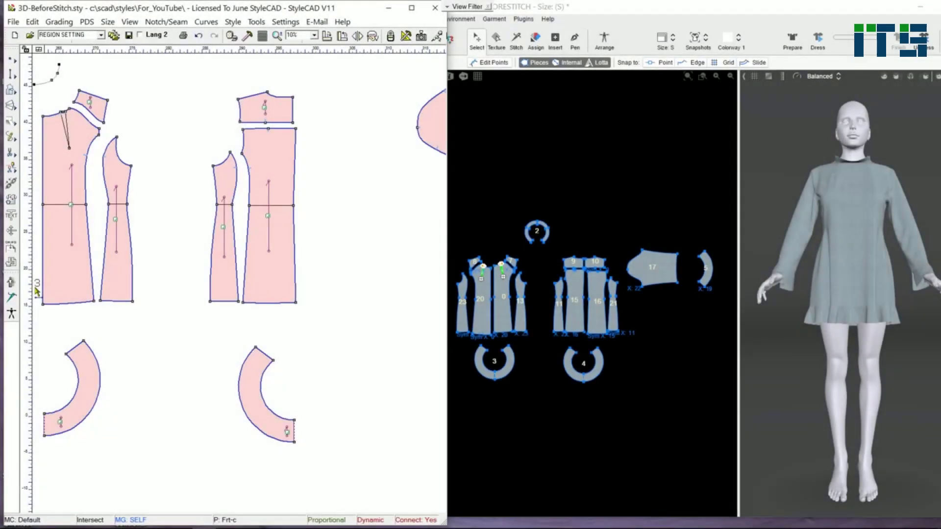
- Lengthen the front, back and side body panels in StyleCAD by moving their hem edges down together
drag(37, 292, 353, 336)
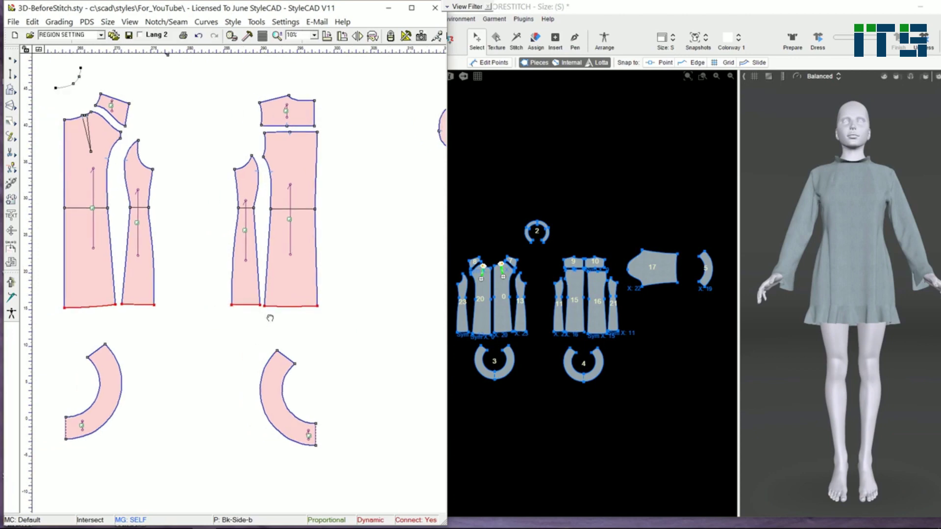
click(299, 326)
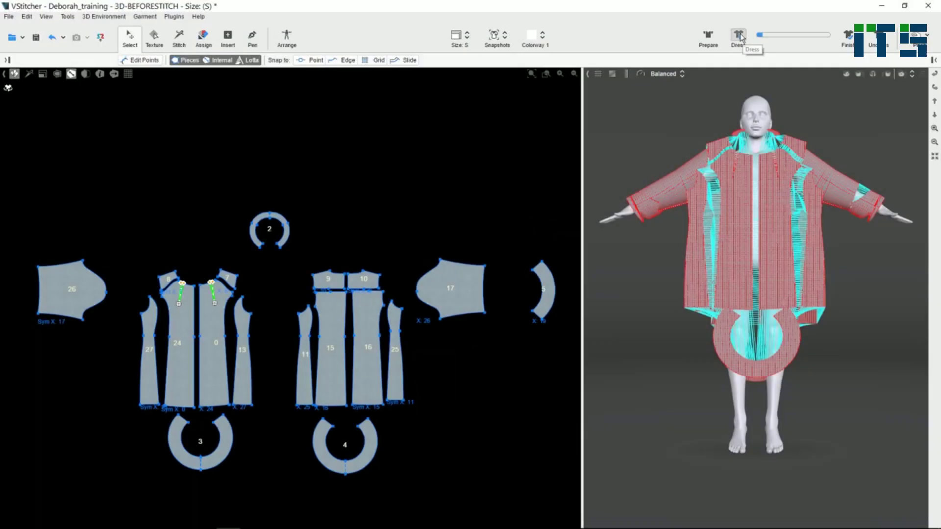
- Dress the lengthened size S garment in VStitcher and inspect it from the back, side and front
click(739, 37)
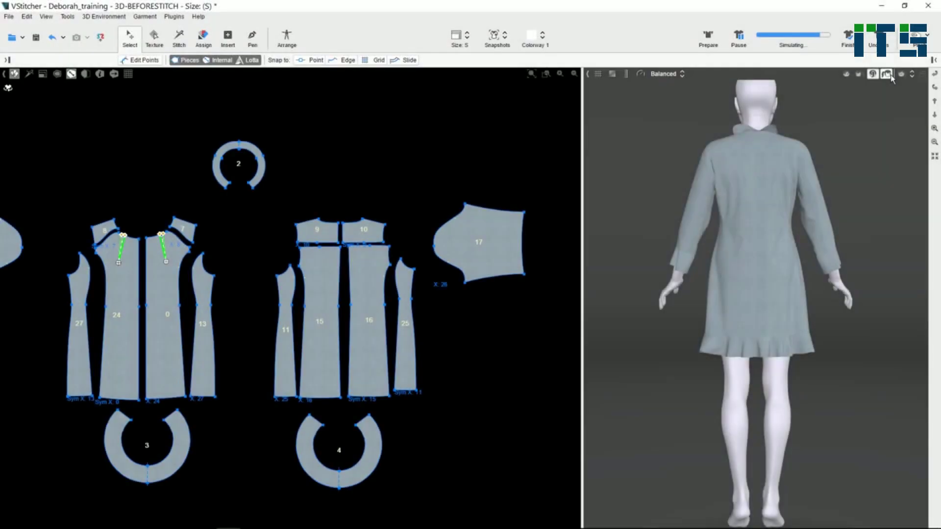
click(887, 74)
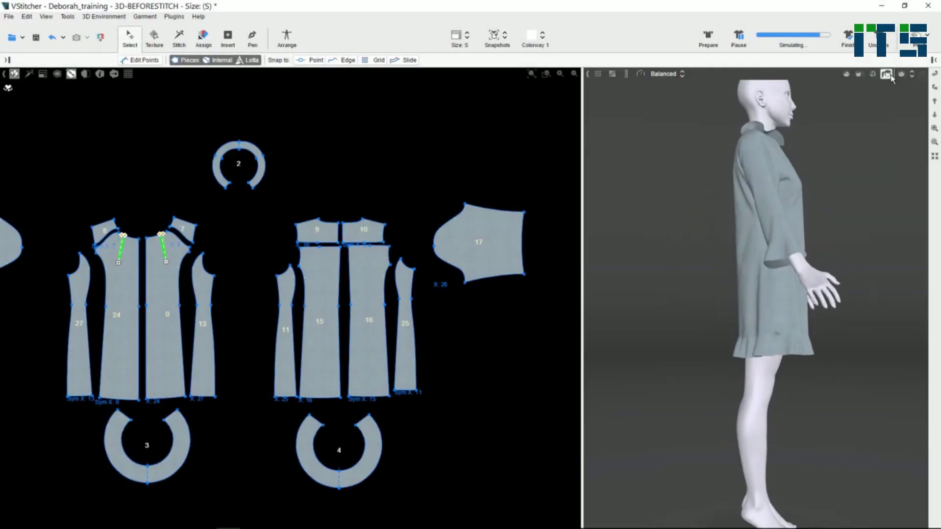
click(846, 74)
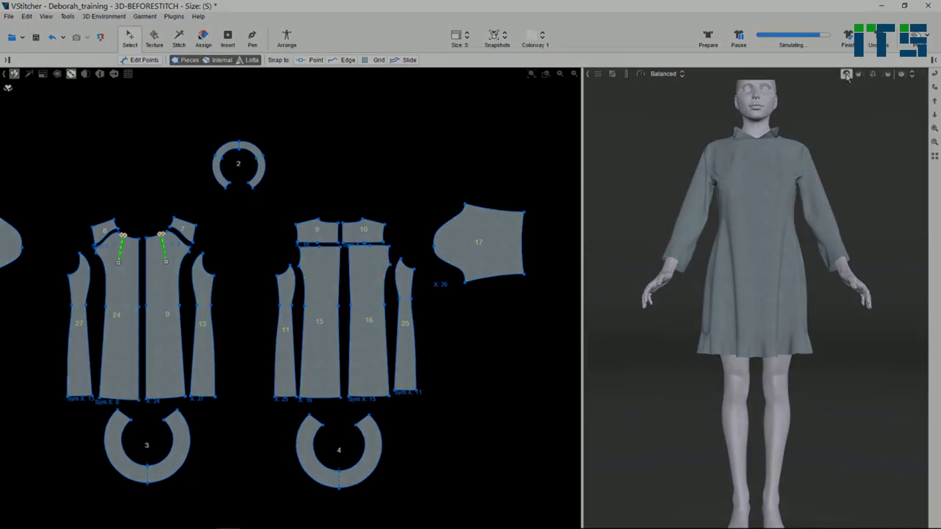